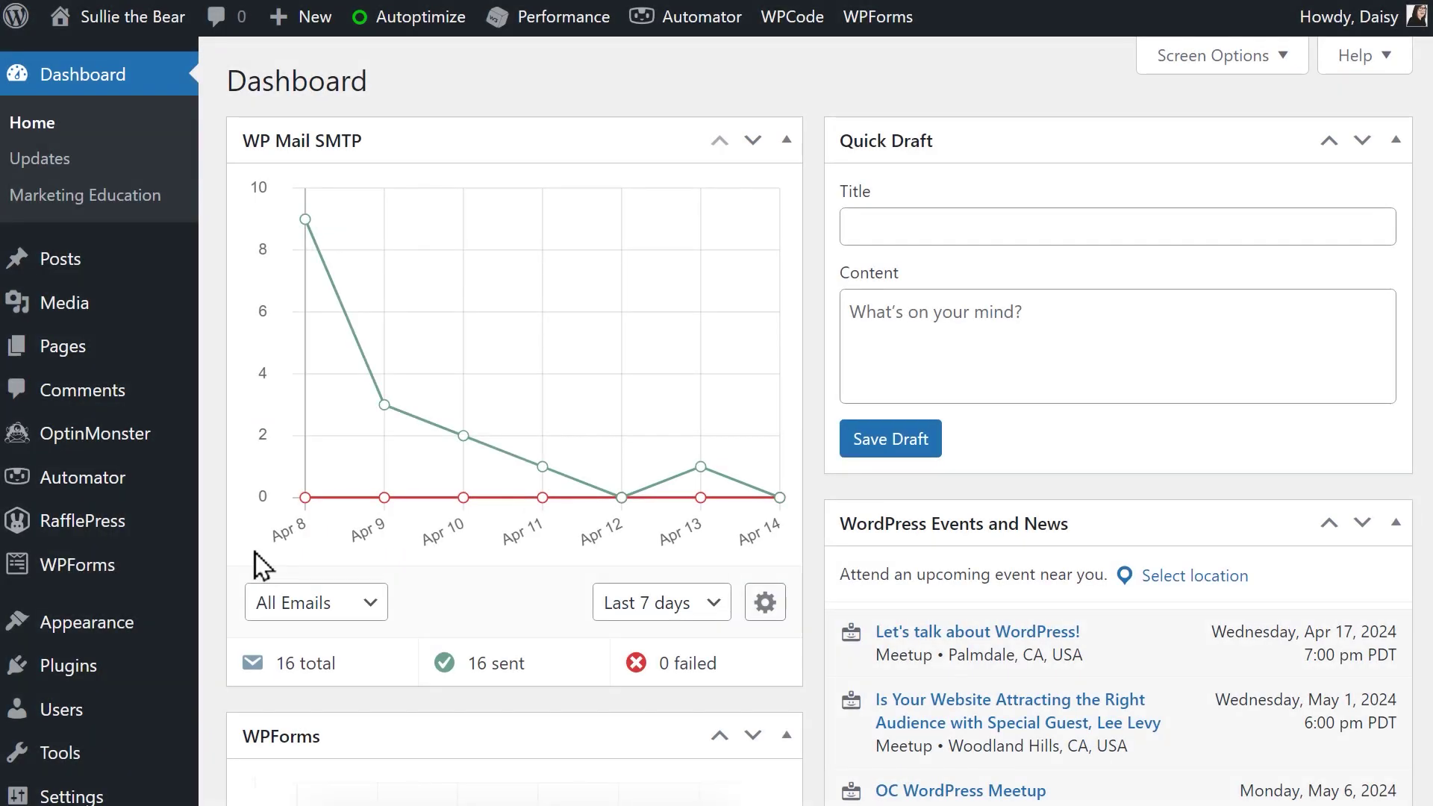
- Select the Cloudflare Turnstile card on the CAPTCHA tab of WPForms Settings
mouse_move(122, 569)
left_click(253, 750)
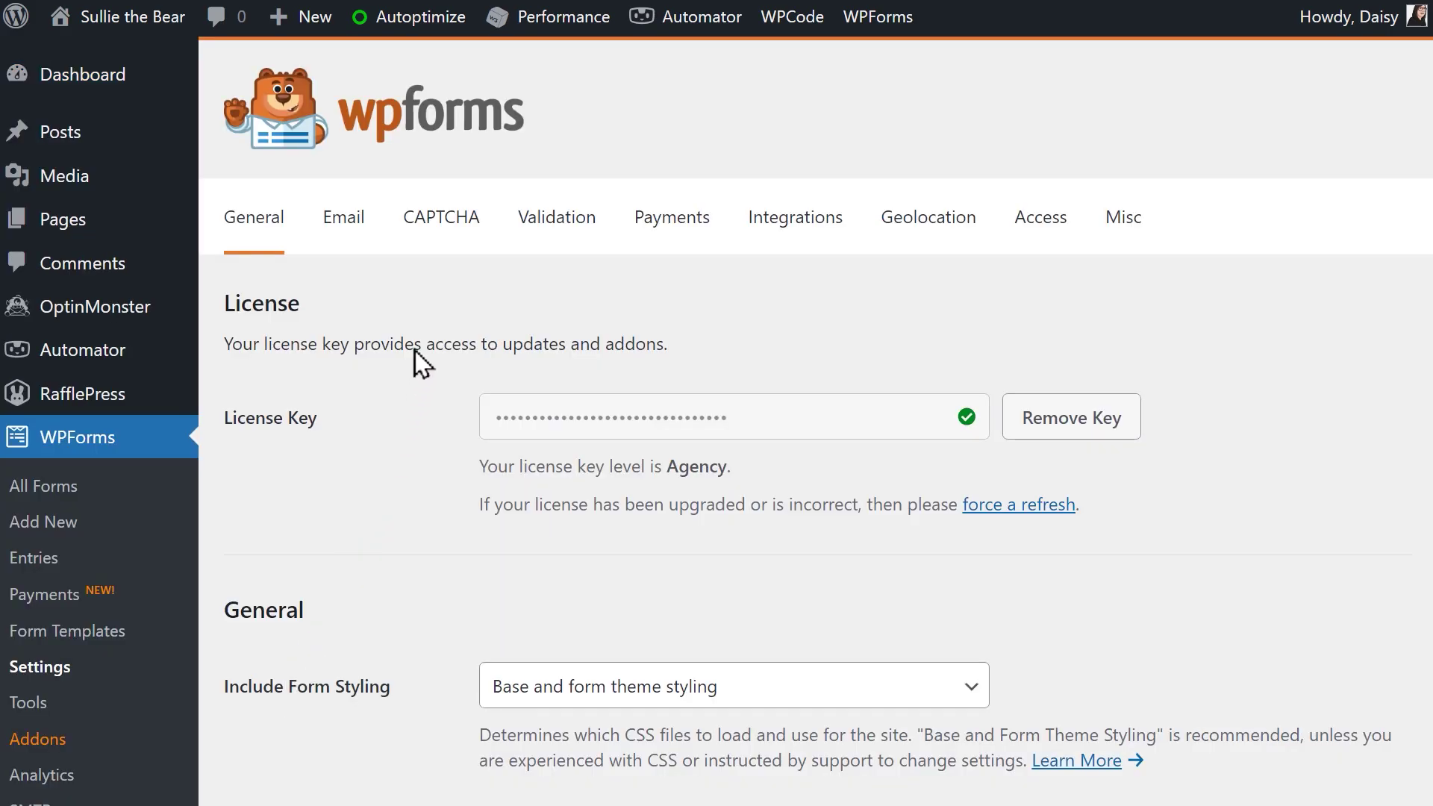
left_click(444, 224)
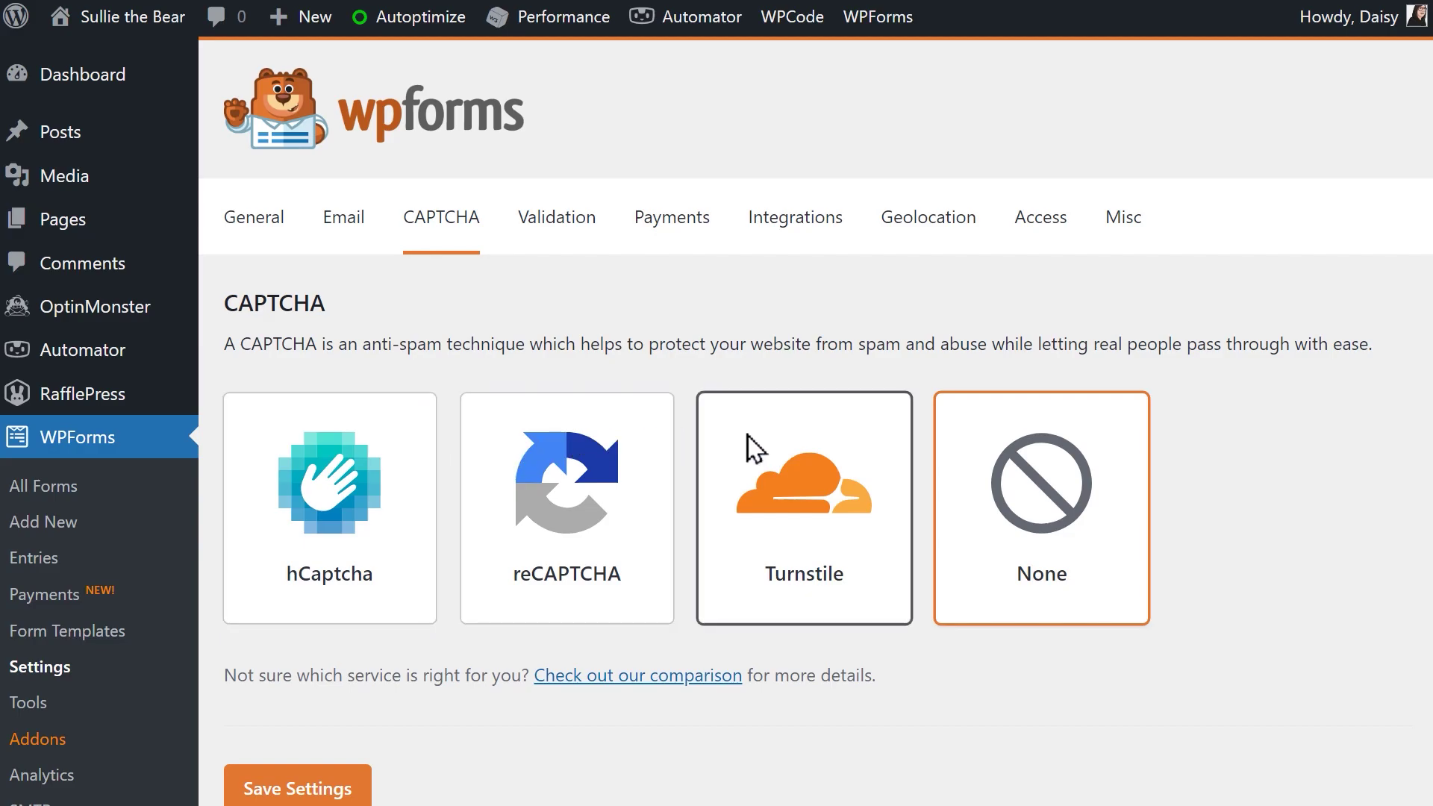
left_click(865, 451)
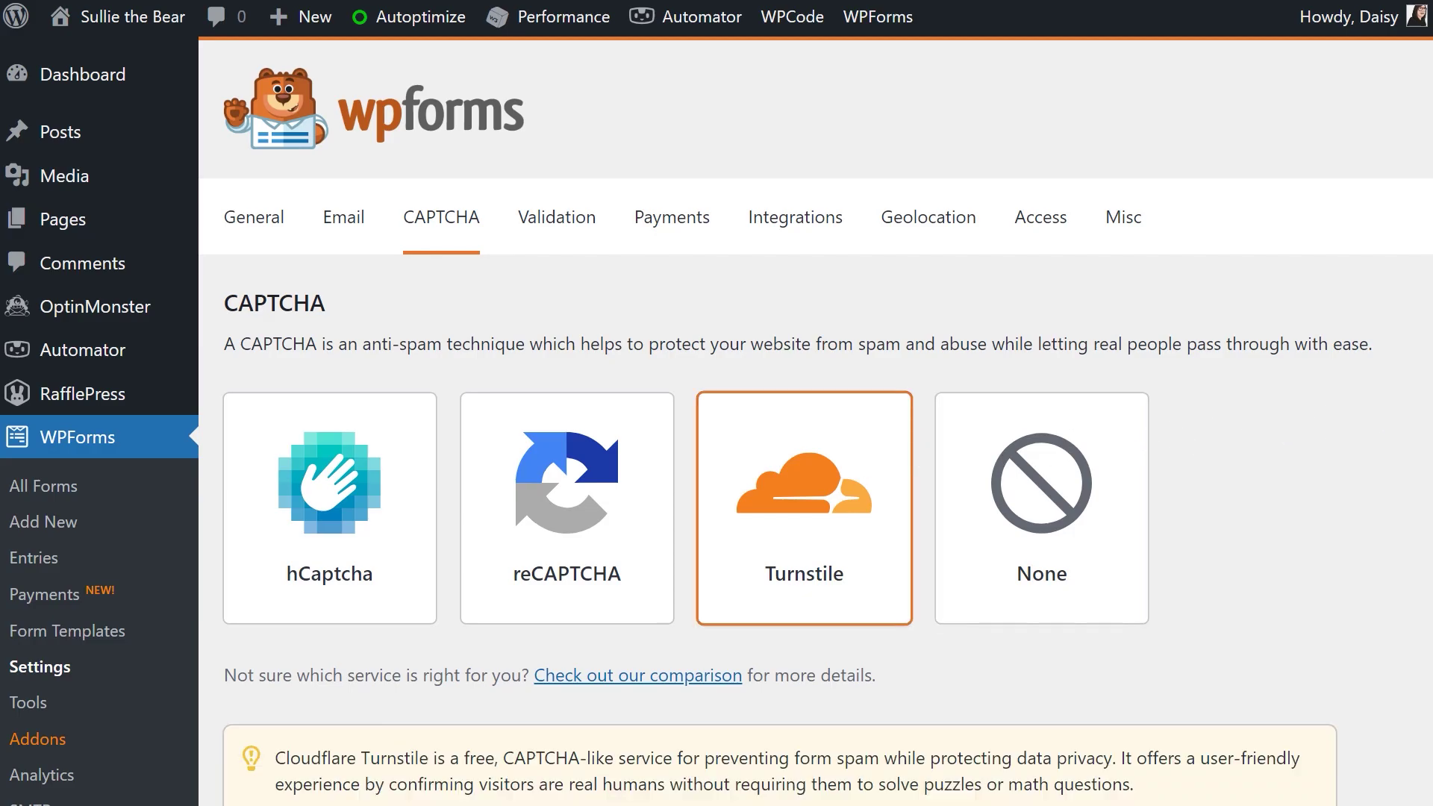
scroll(816, 418, "down", 10)
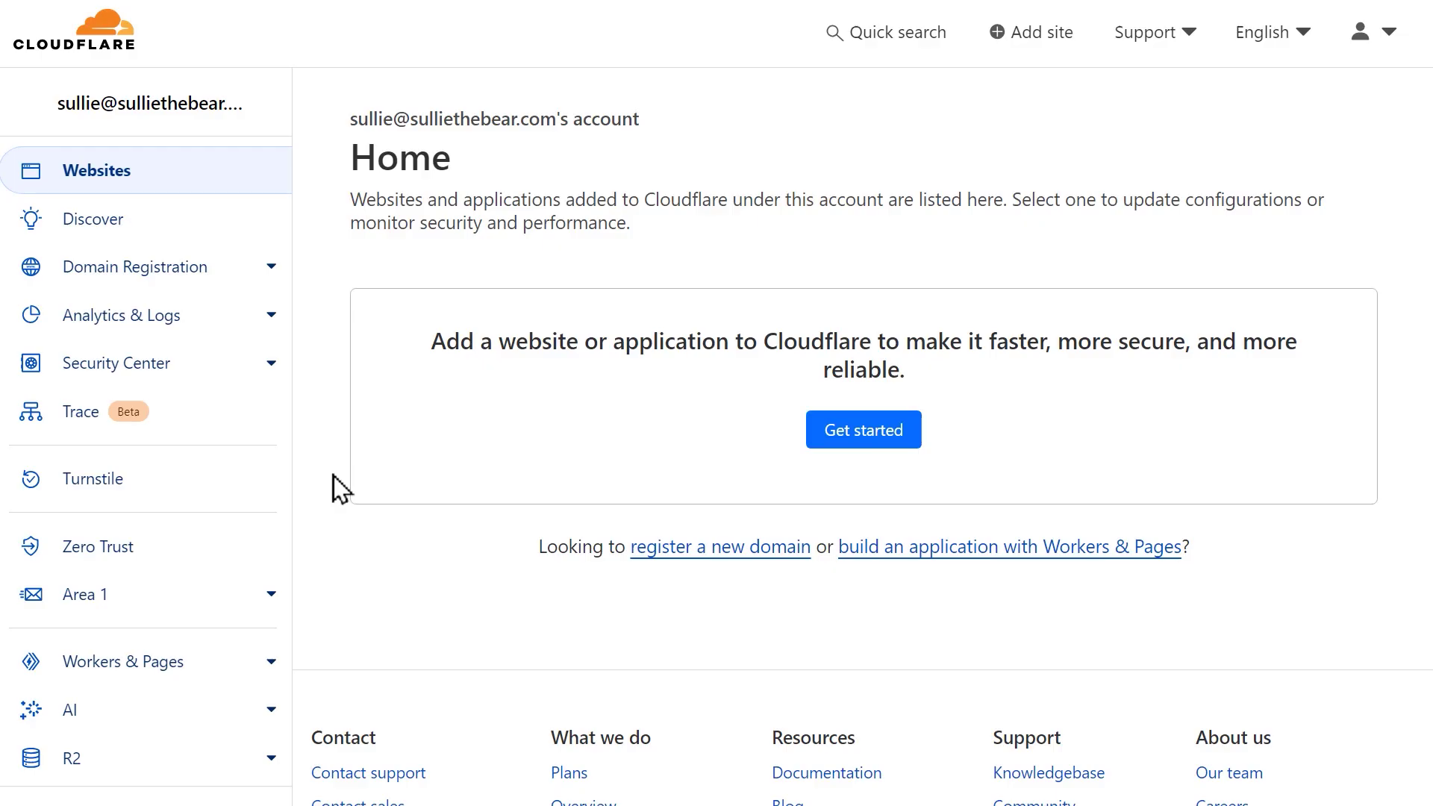
- Add a Turnstile site named 'Sullie the Bear' with the domain sulliethebear.com
left_click(201, 489)
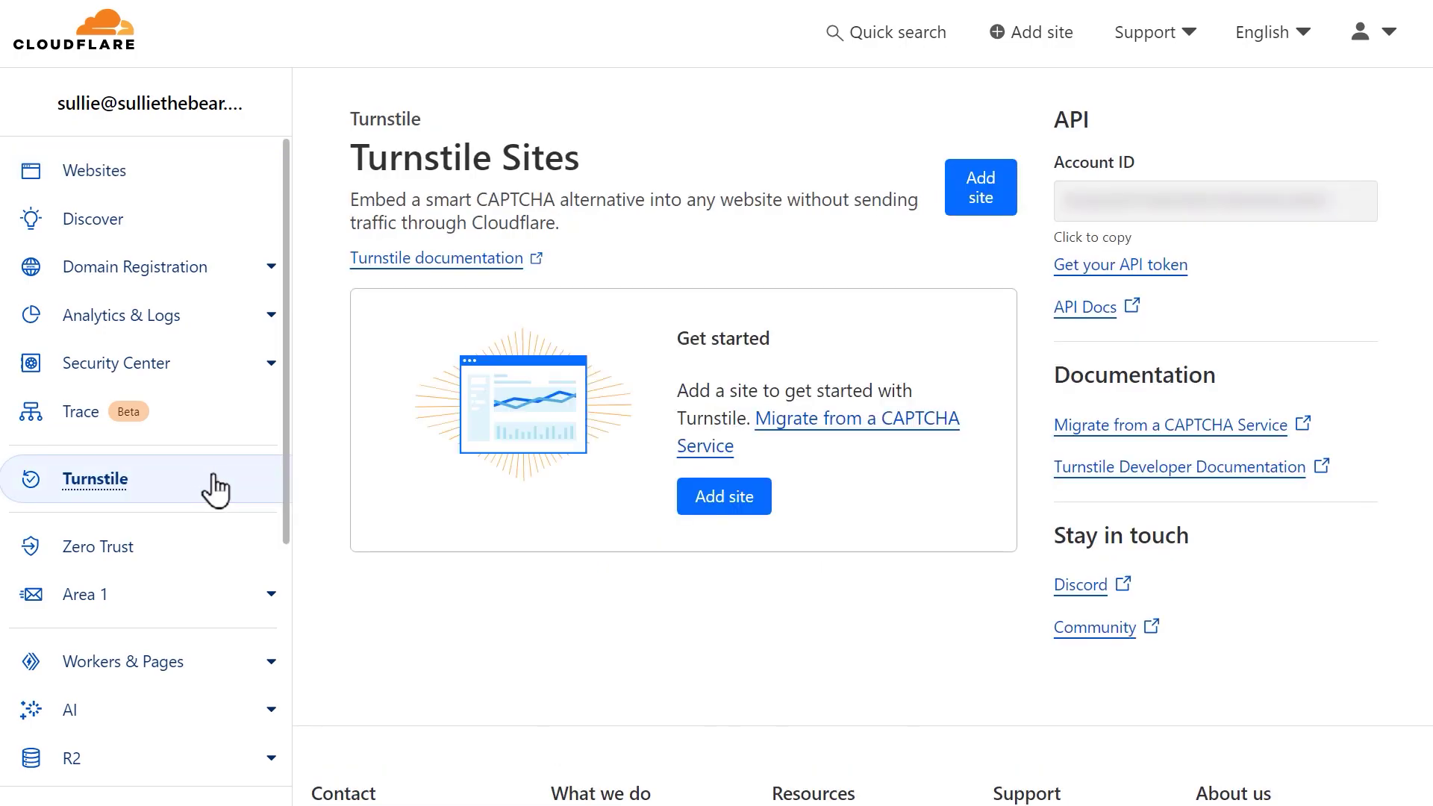
left_click(685, 507)
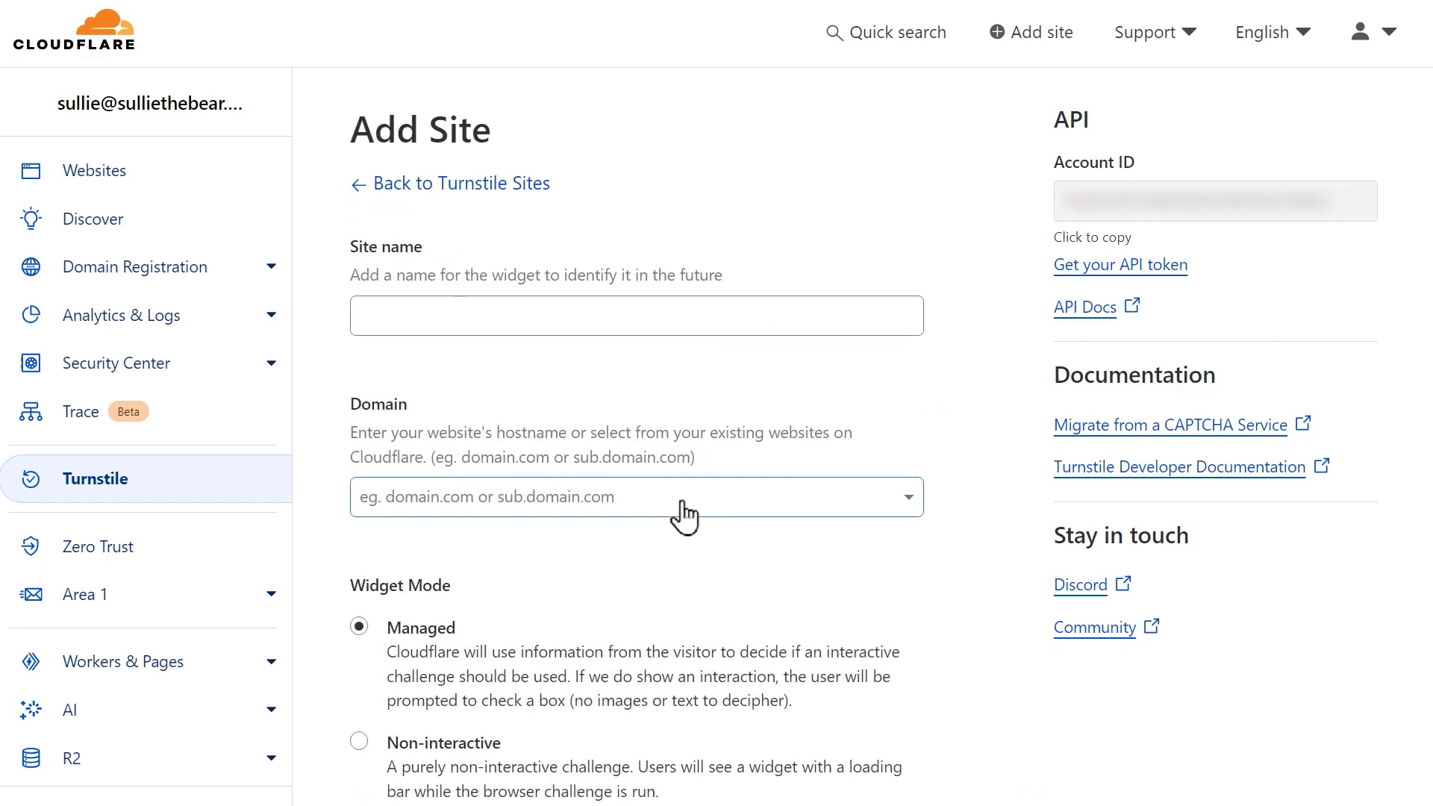
left_click(809, 313)
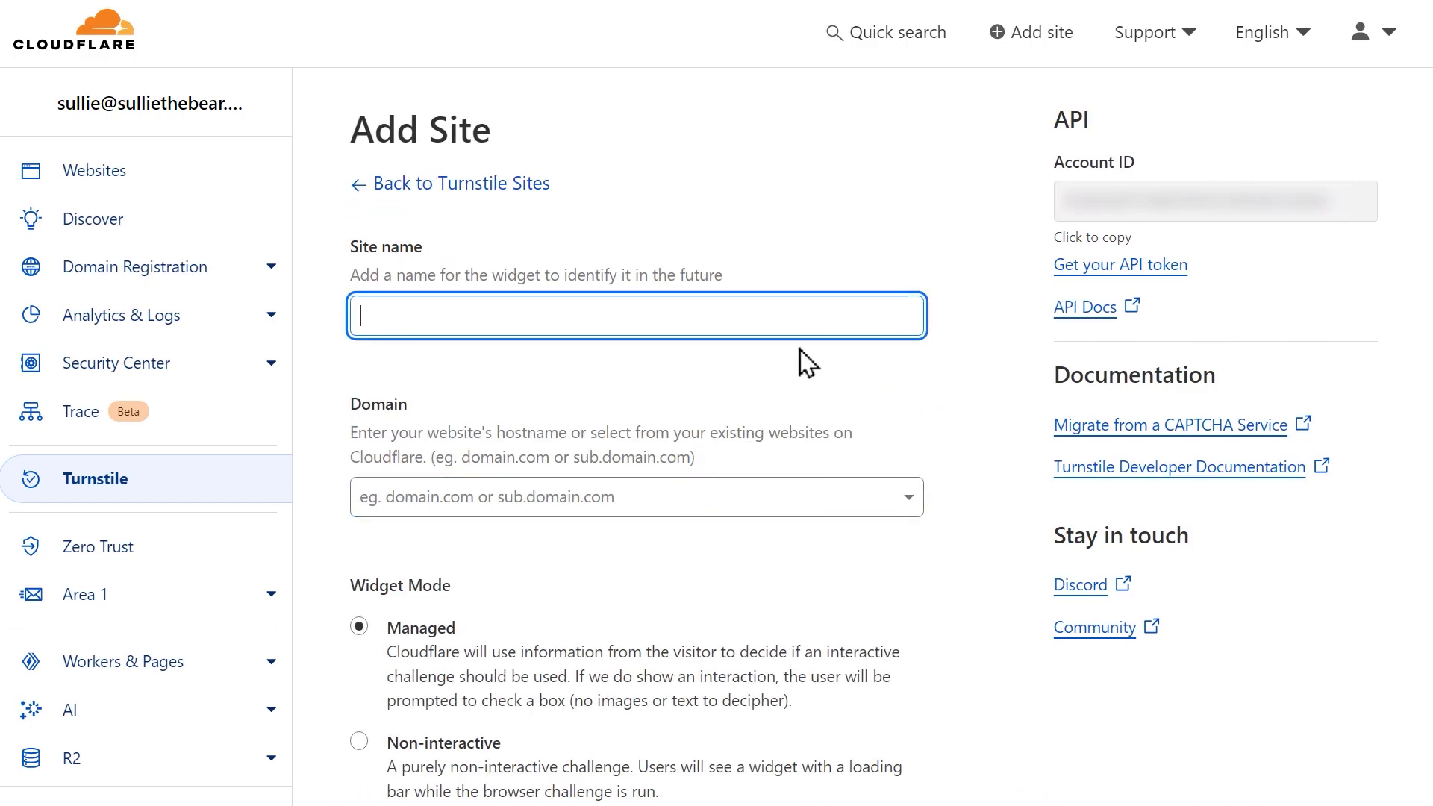
type("Sullie the Bear")
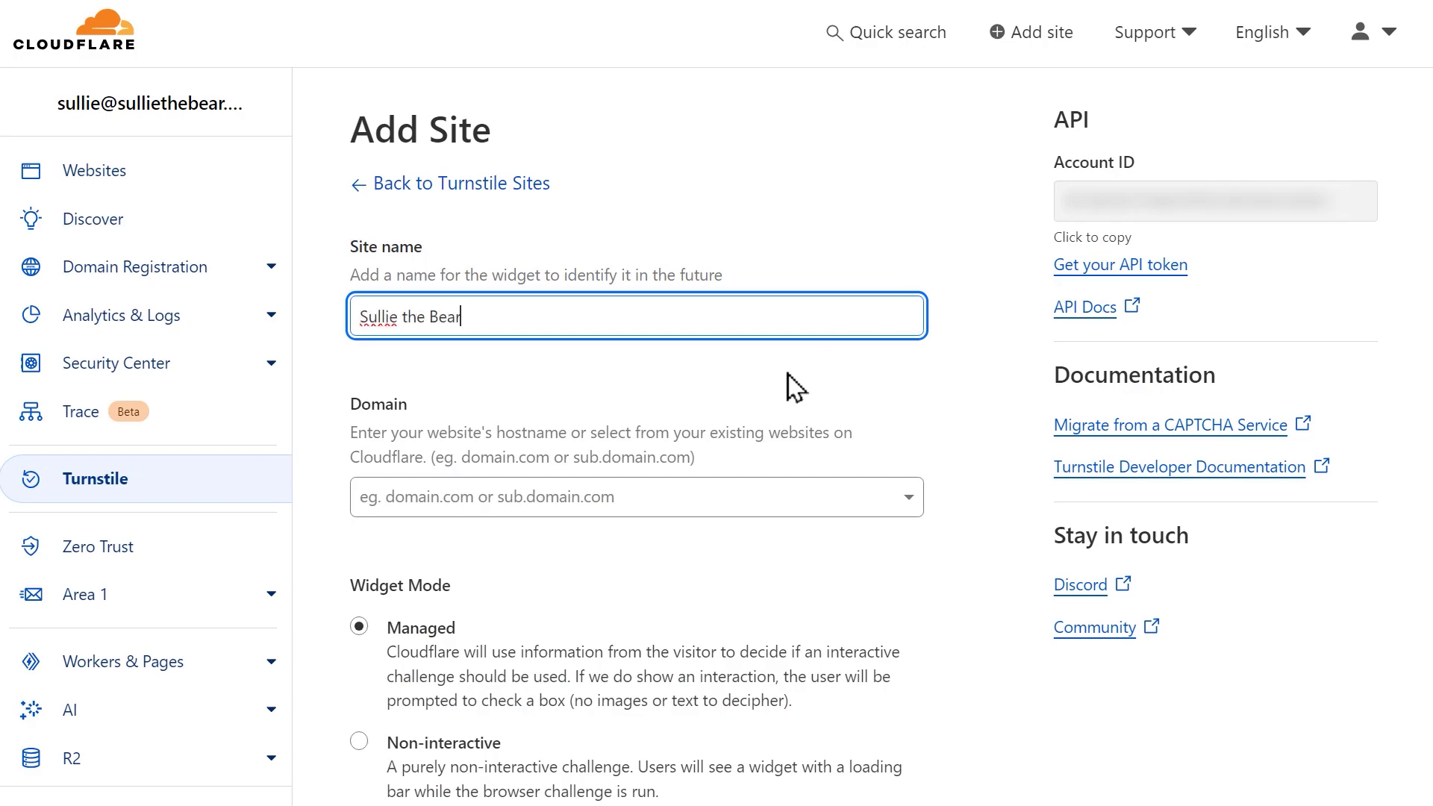
left_click(796, 491)
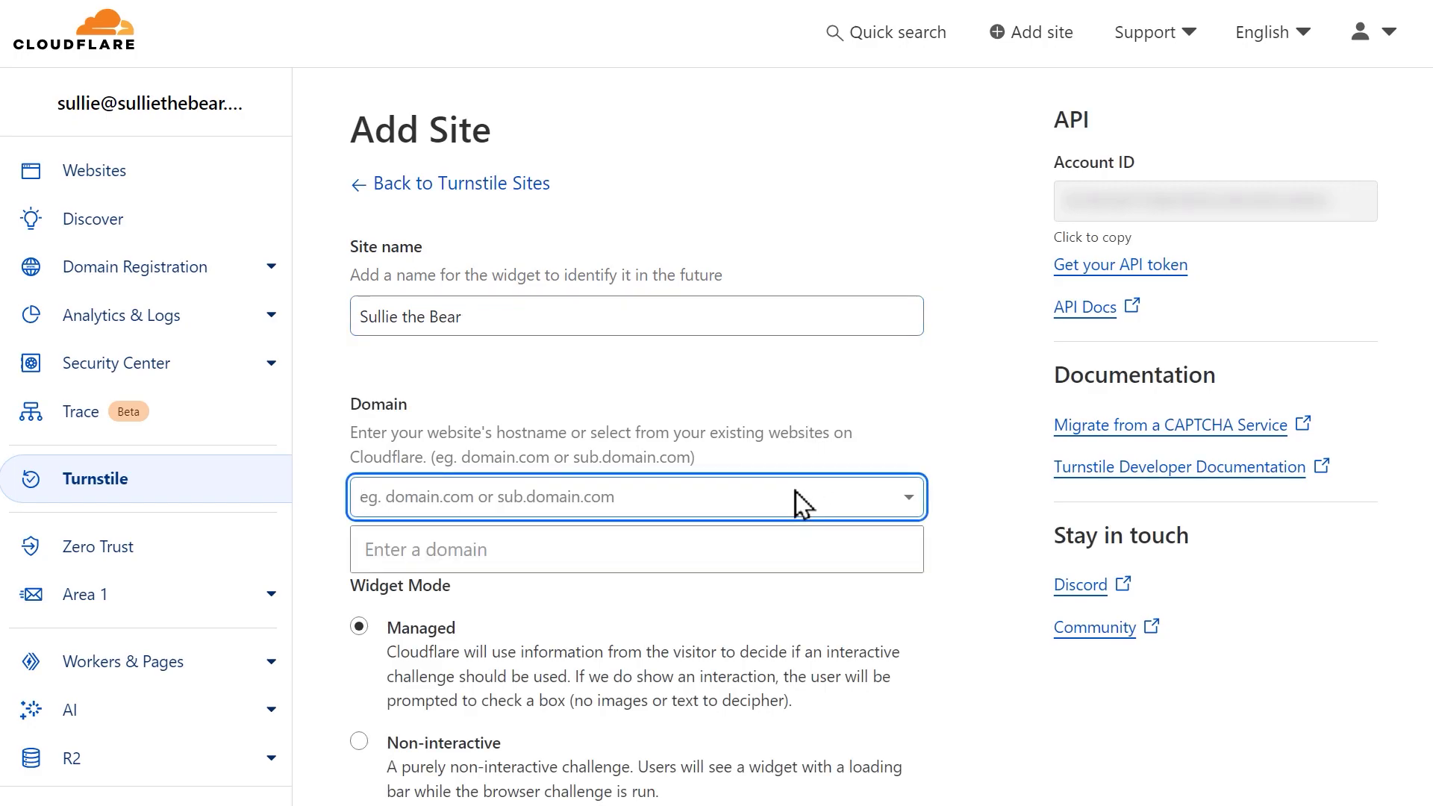
type("sulliethebear.com")
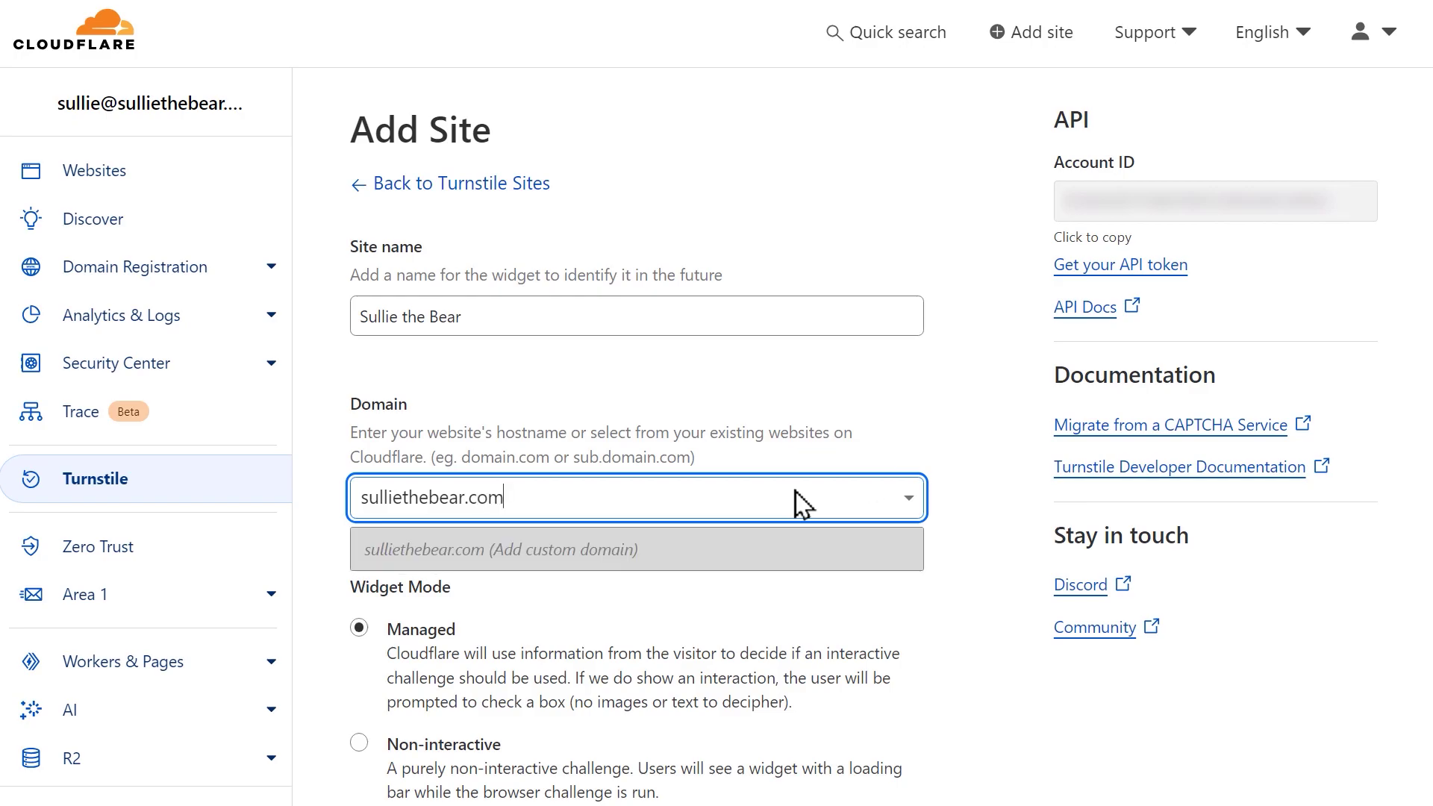
key("Return")
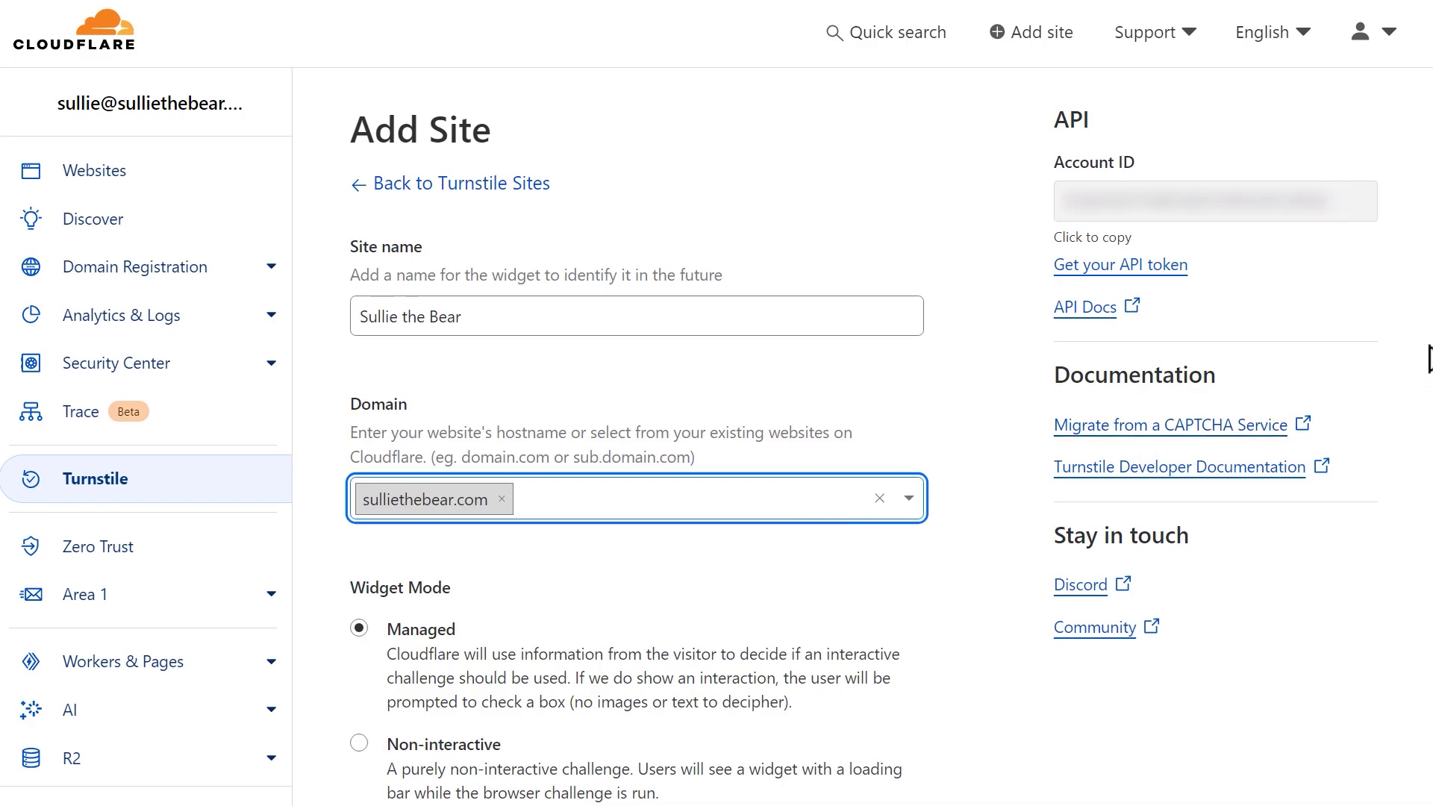
- Create the widget with Managed mode and pre-clearance set to No
scroll(858, 448, "down", 2)
scroll(863, 424, "down", 5)
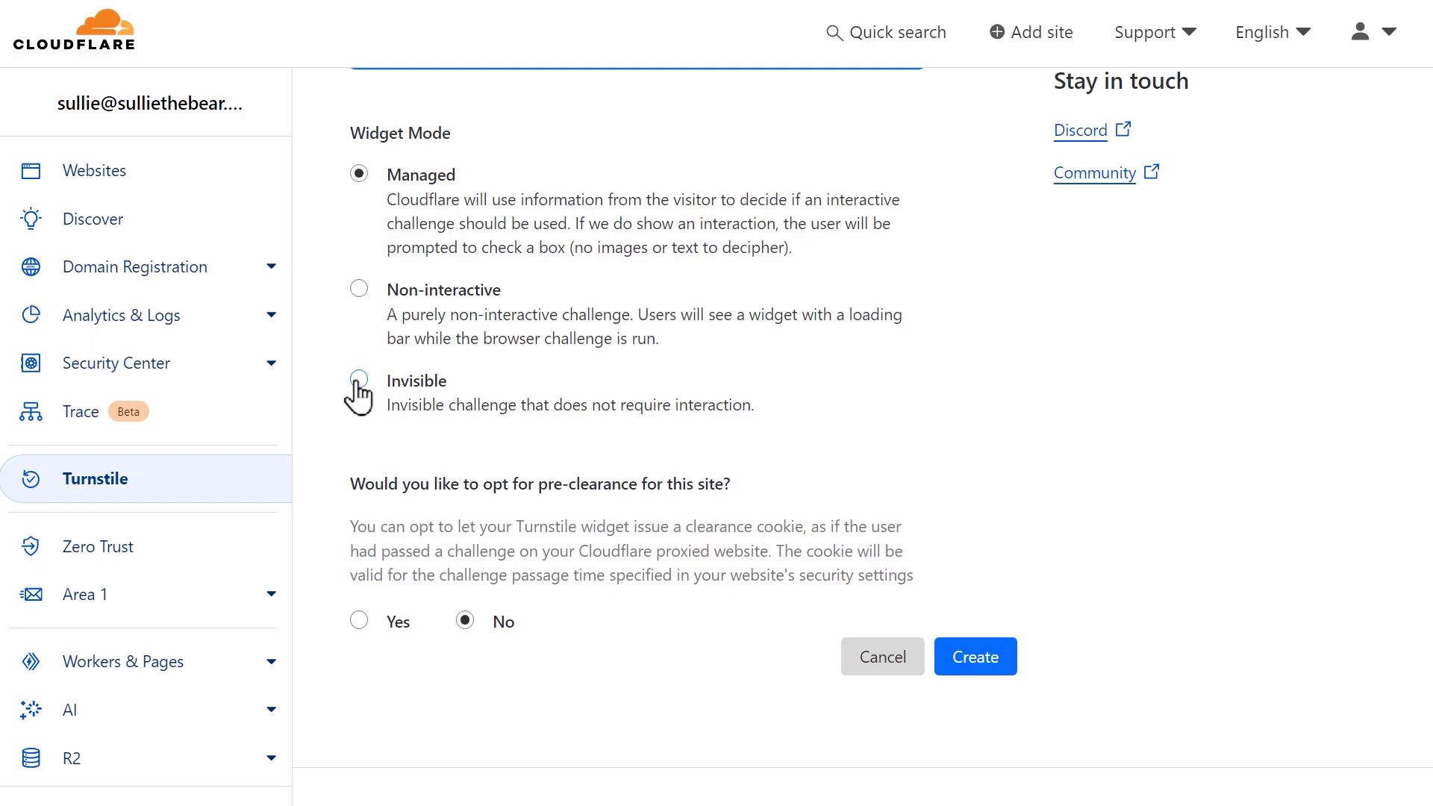
left_click(955, 659)
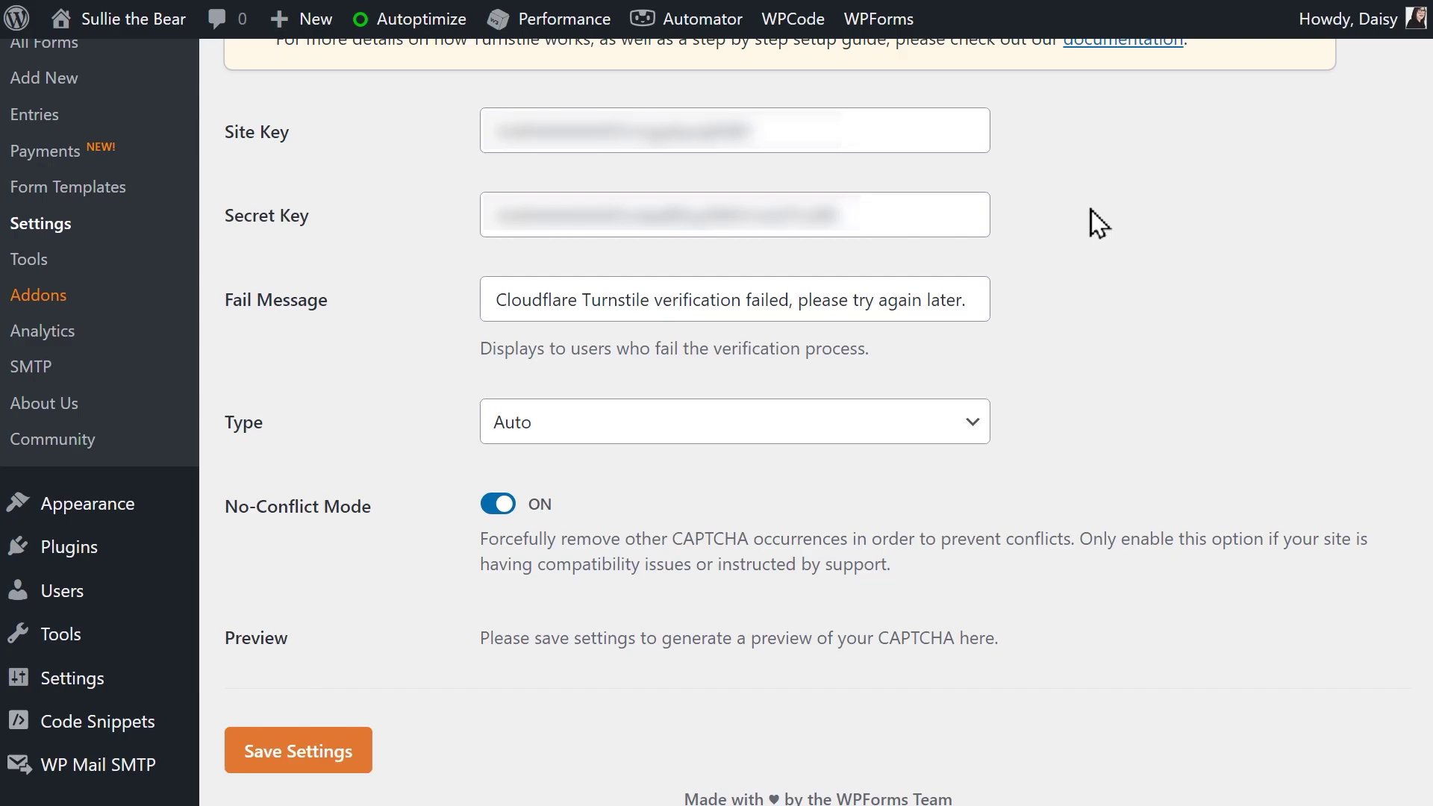
- Review the Fail Message and keep the Light type, then save the Turnstile CAPTCHA settings
left_click(981, 303)
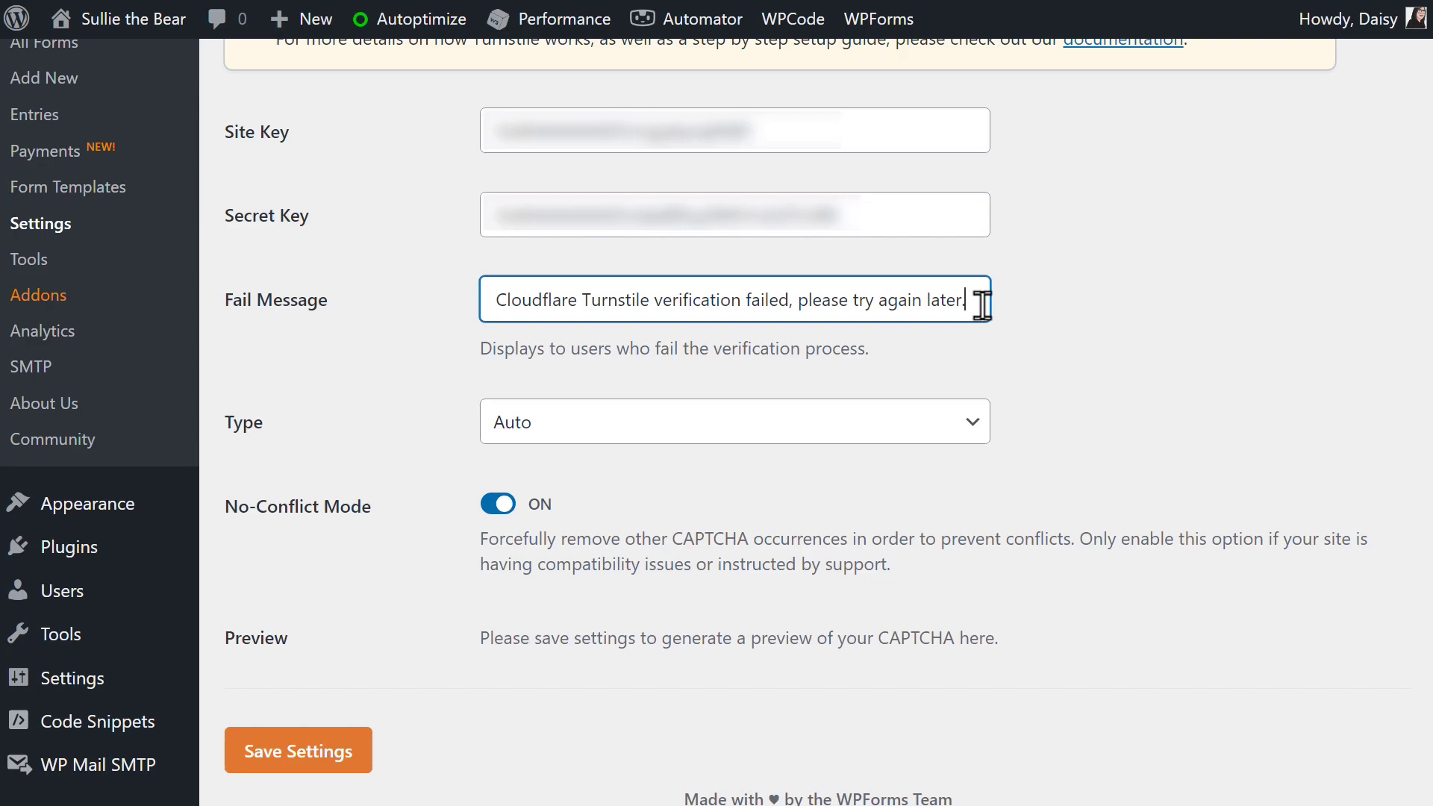
left_click(980, 423)
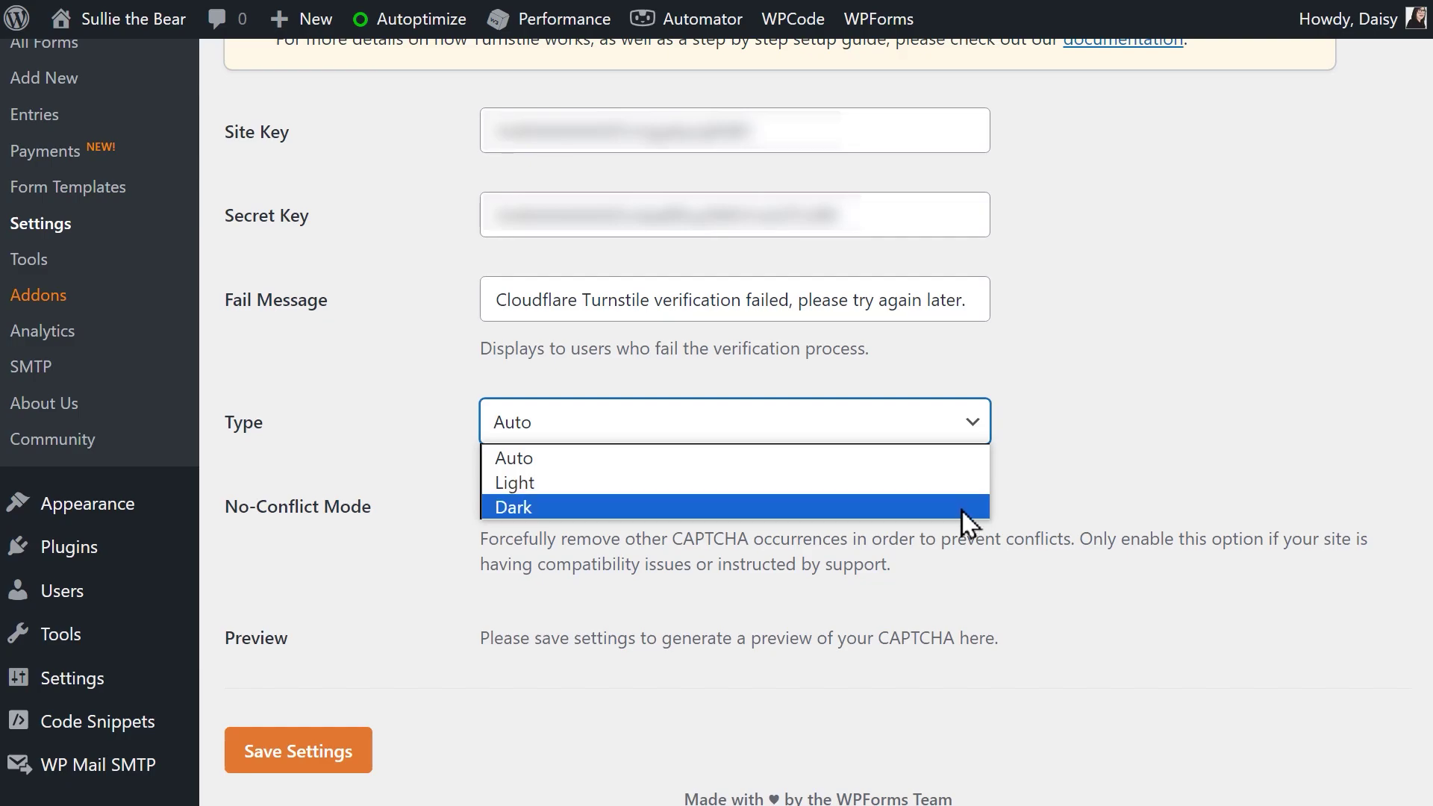
left_click(979, 457)
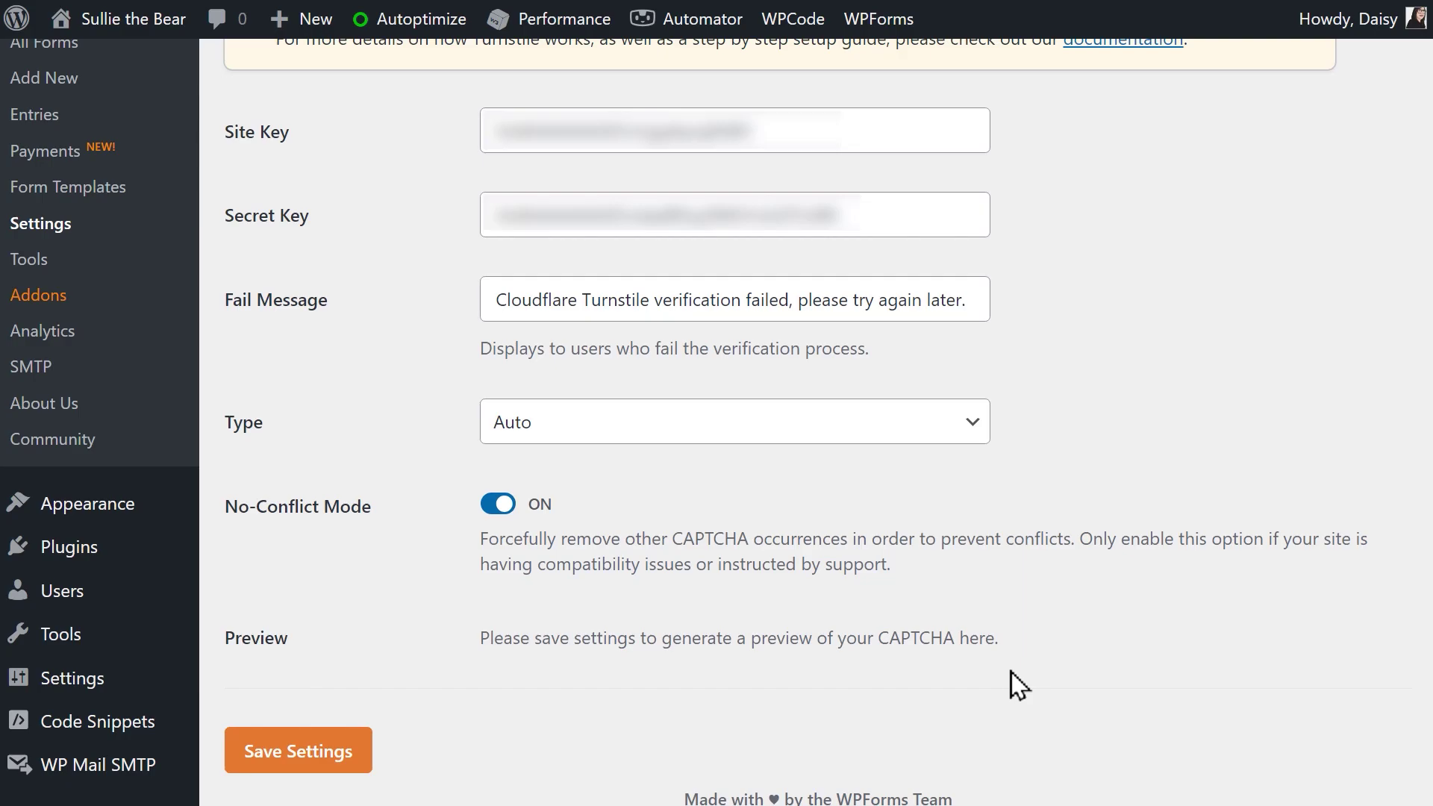
left_click(357, 754)
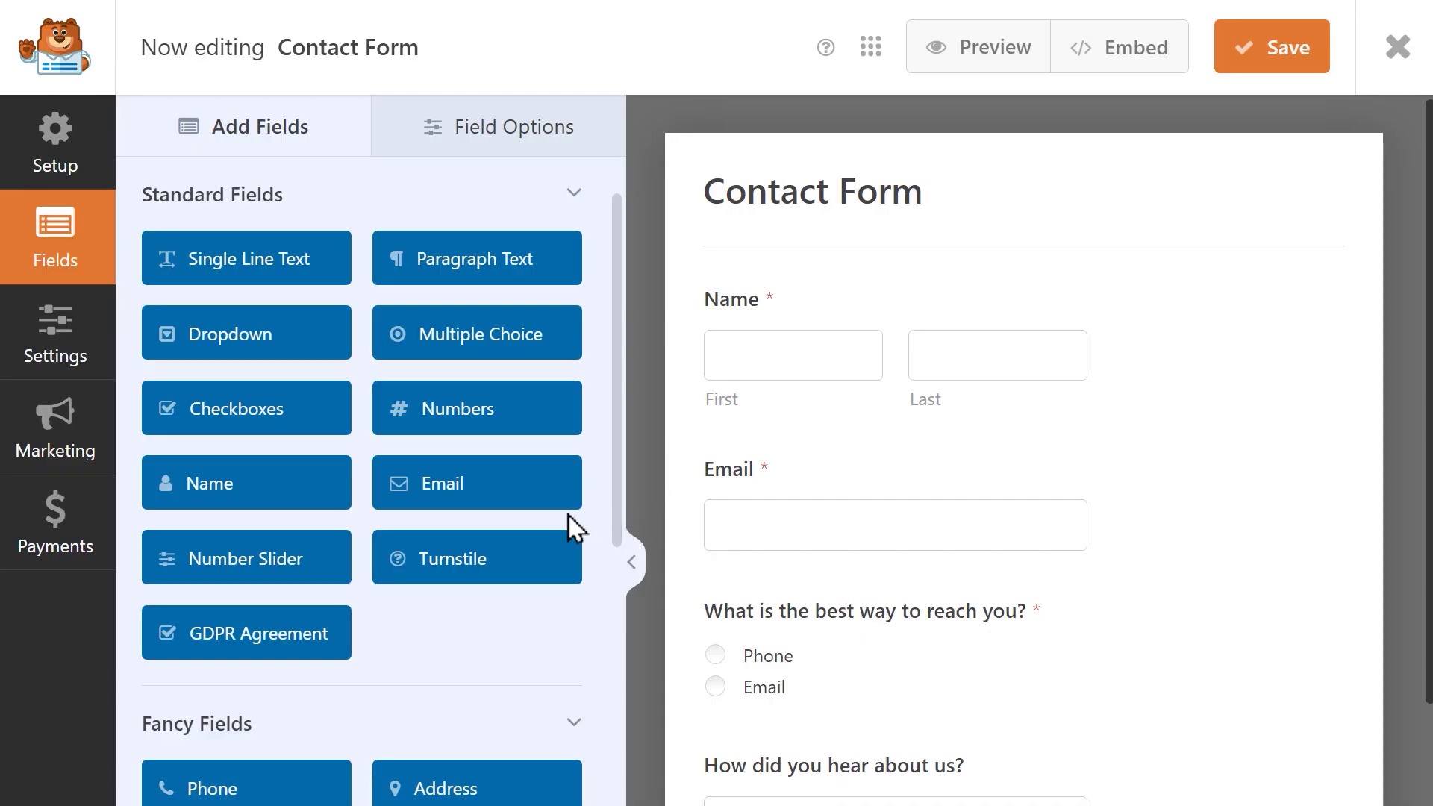
- Add the Turnstile field and enable Cloudflare Turnstile under Spam Protection and Security
left_click(554, 556)
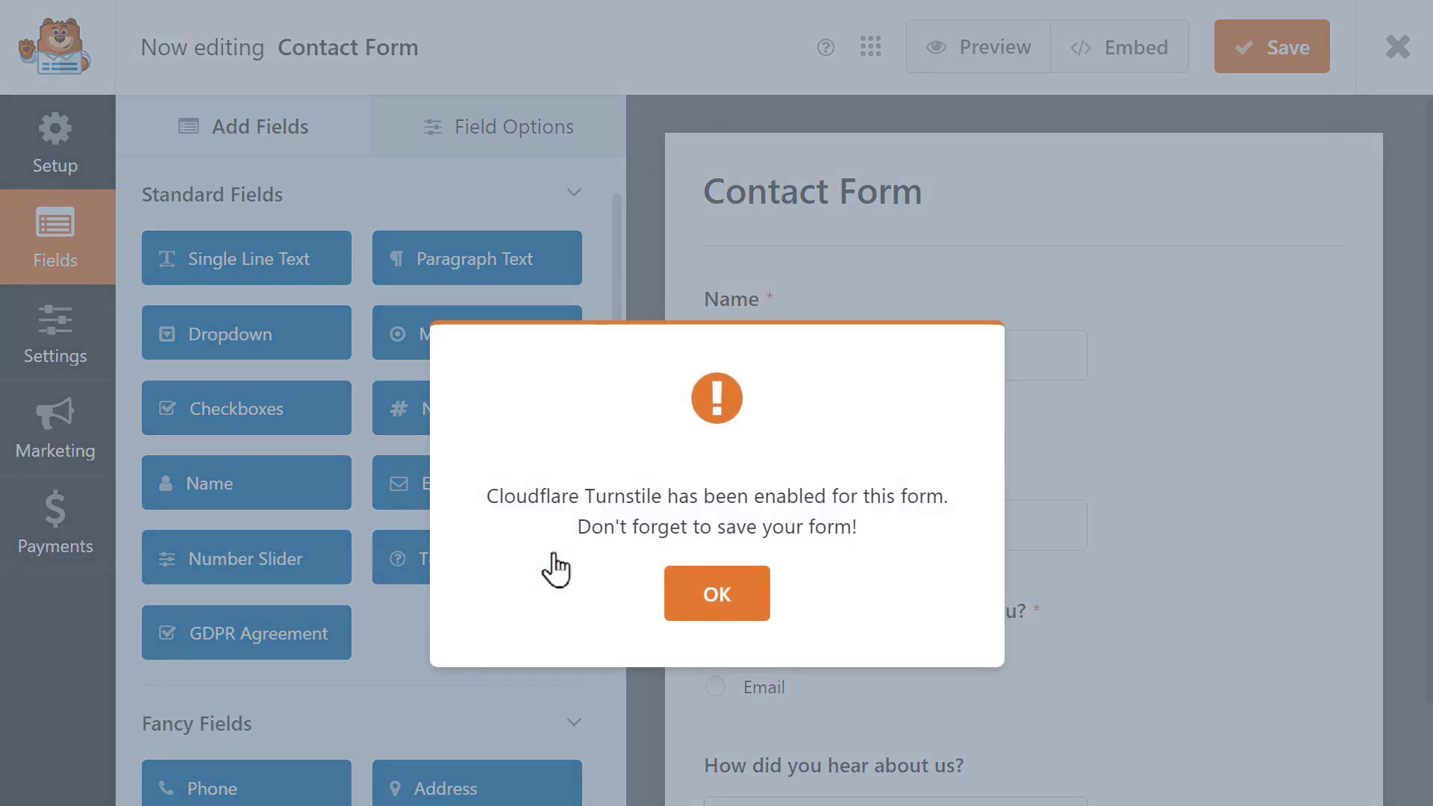
left_click(676, 595)
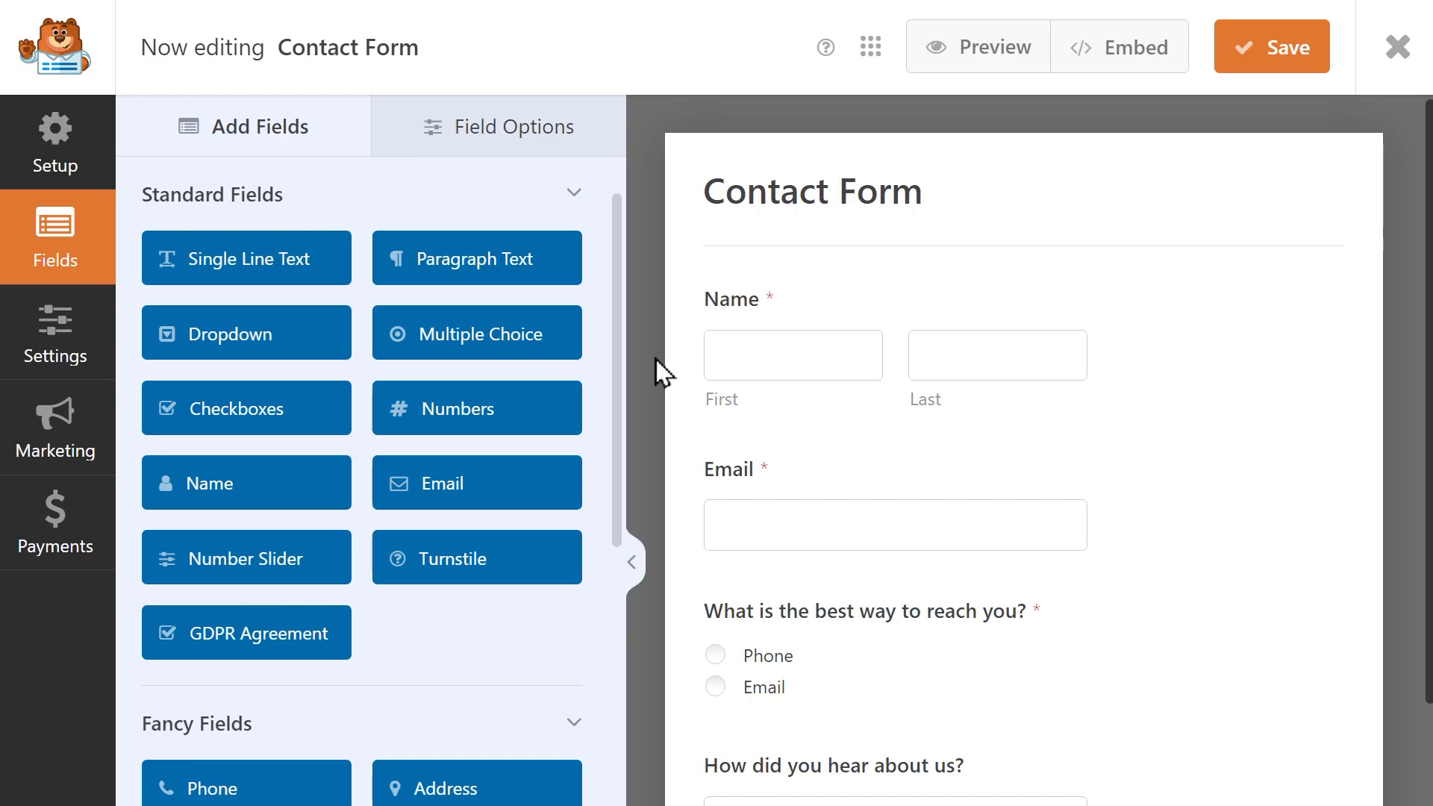
left_click(82, 357)
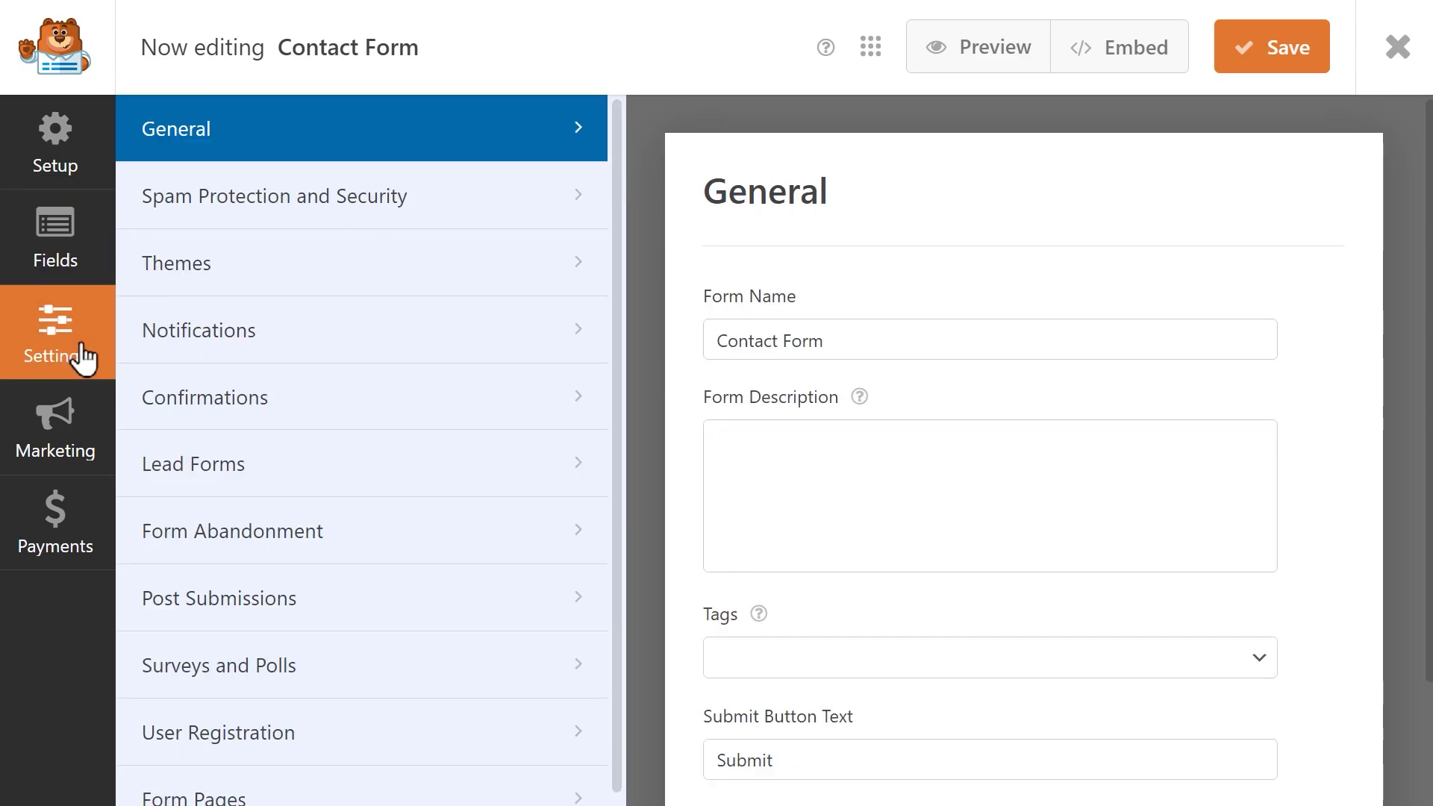
left_click(374, 216)
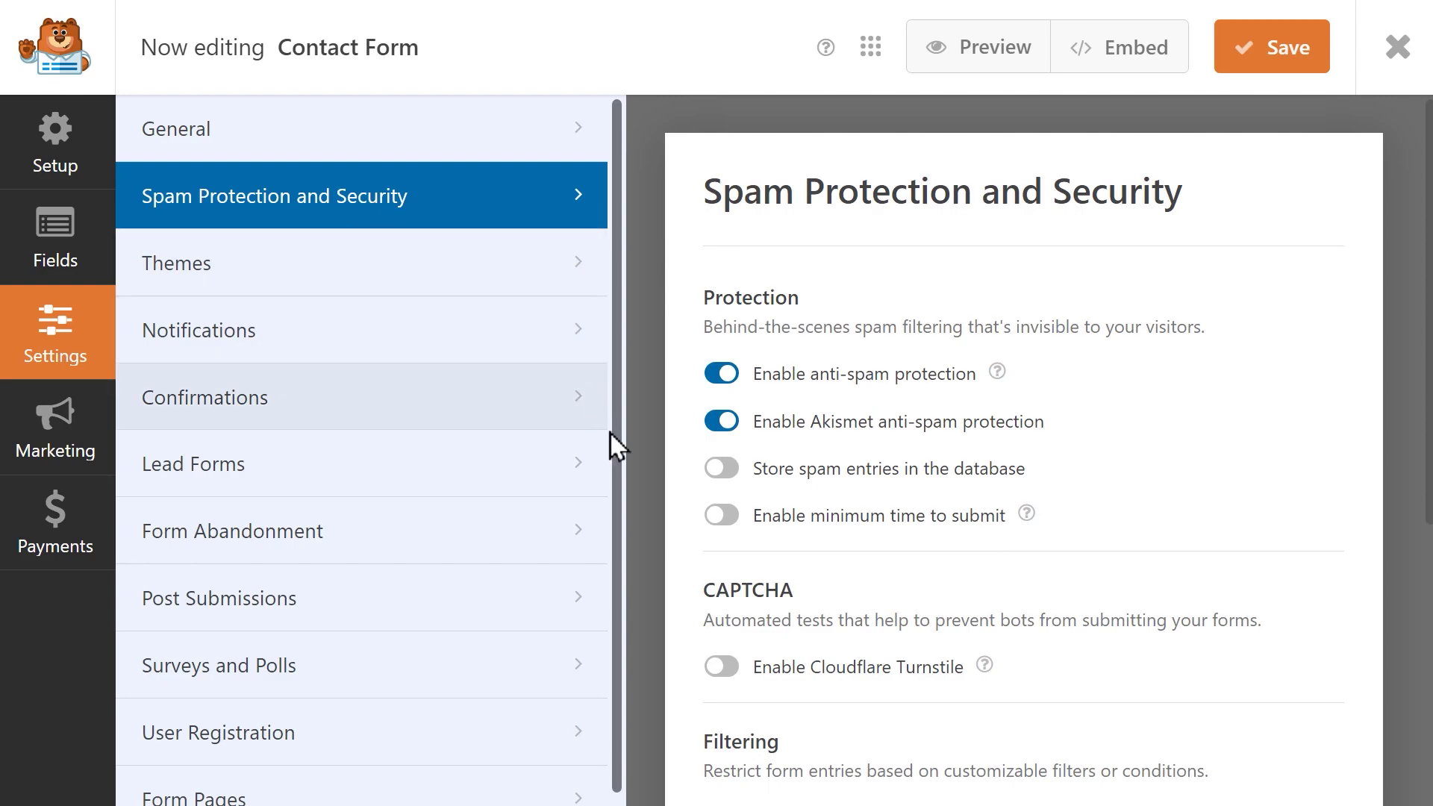
left_click(720, 667)
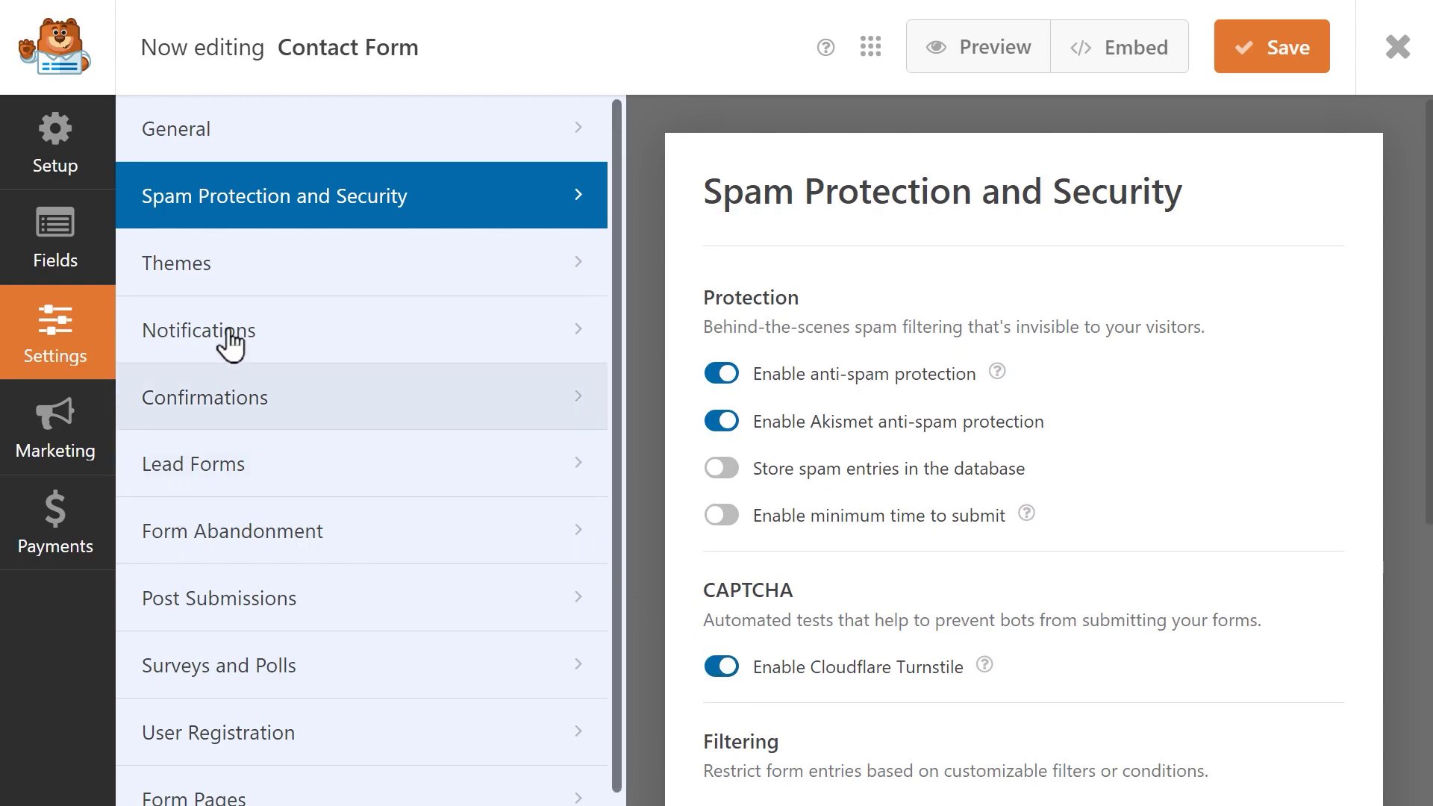
left_click(94, 244)
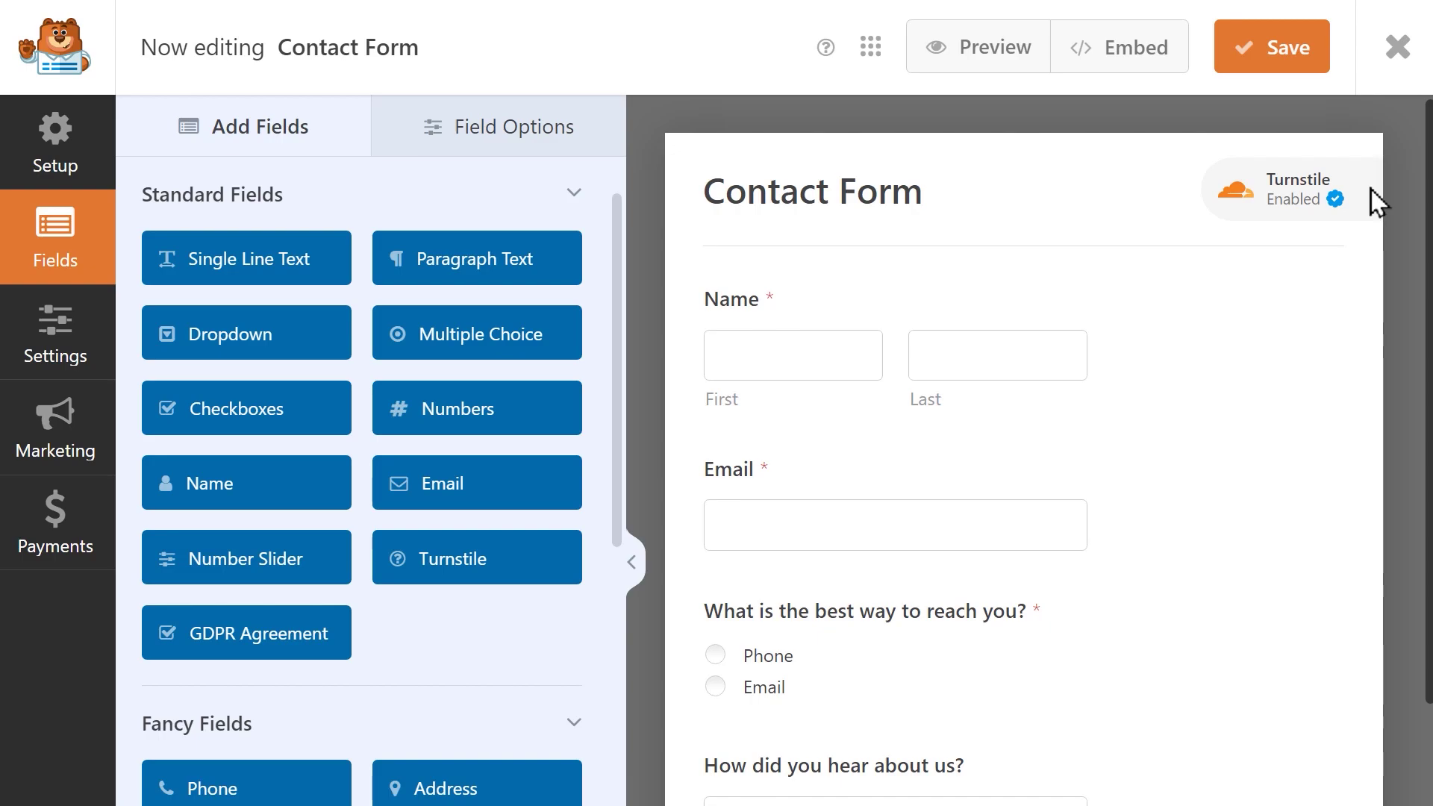
- Save the form, then tick 'Verify you are human' and submit the live contact form
left_click(1268, 56)
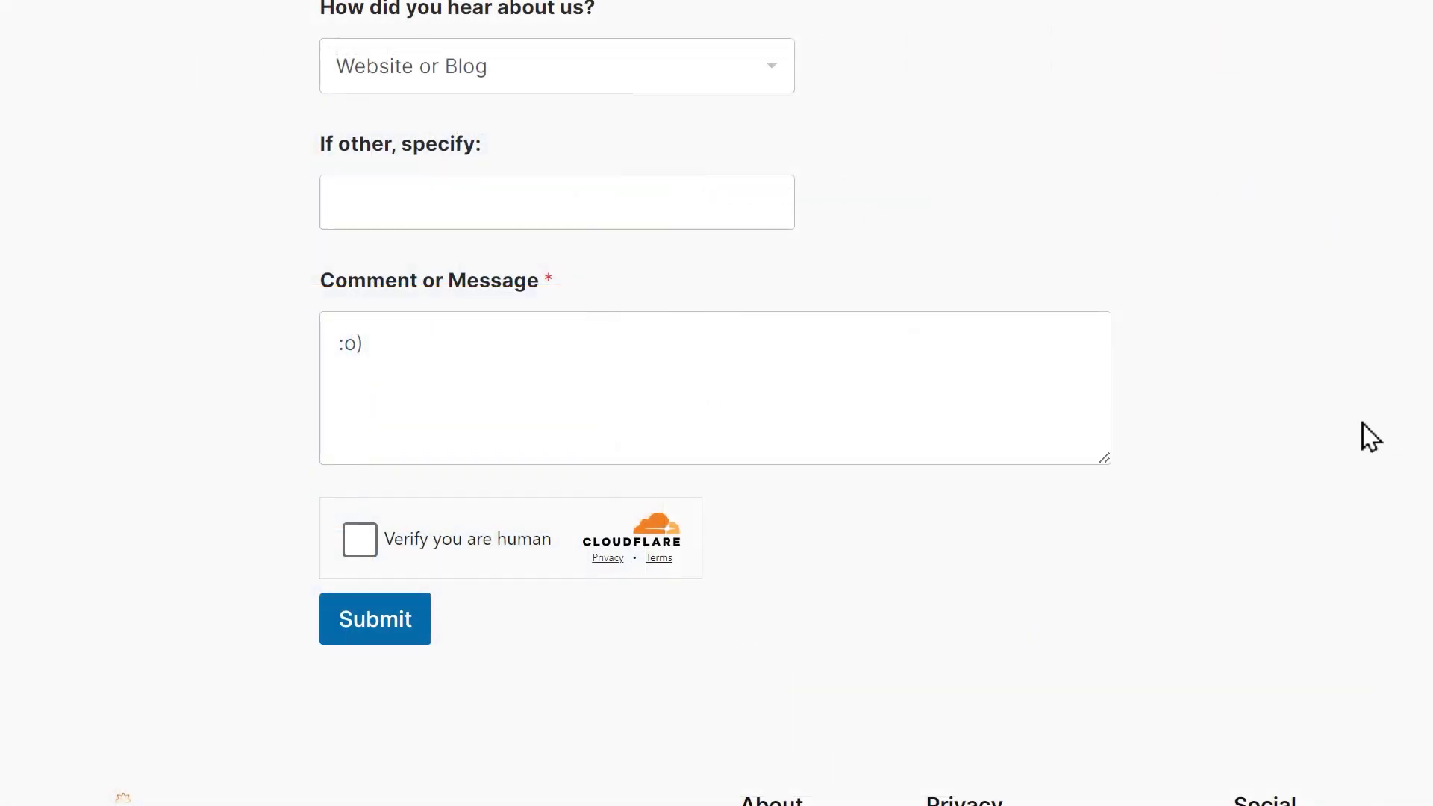
left_click(389, 542)
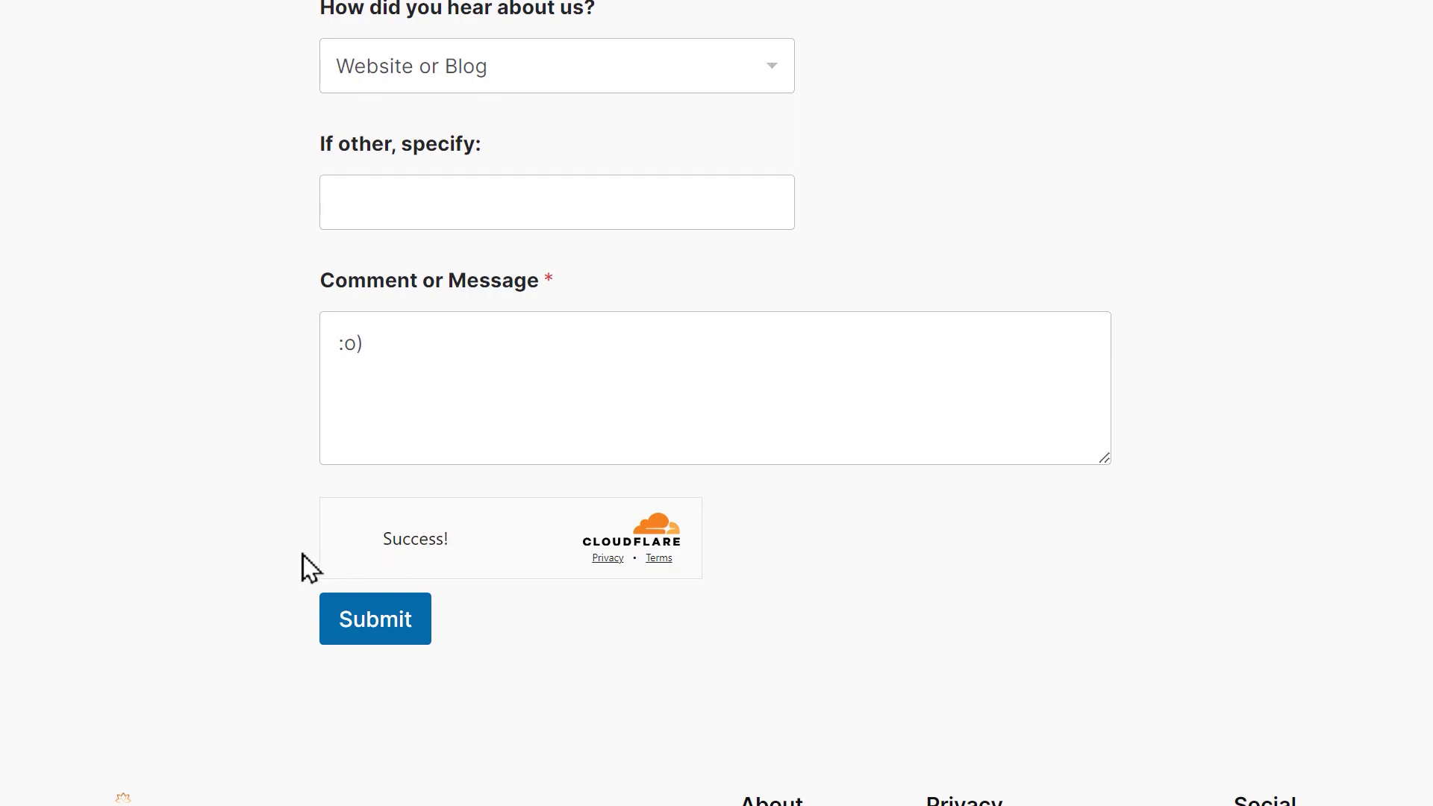
left_click(333, 626)
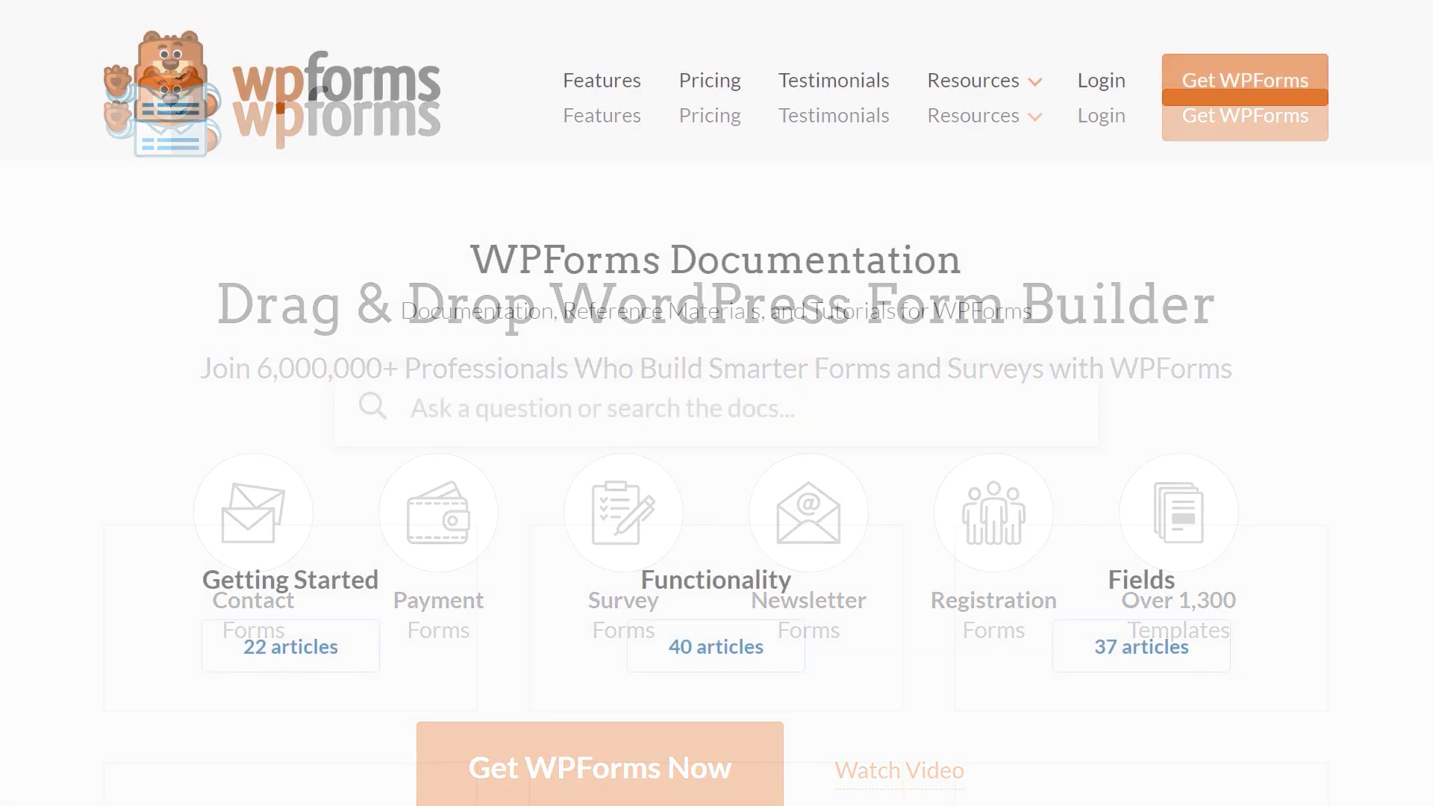
- Scroll through the WPForms website pages toward the support ticket form
scroll(717, 403, "down", 6)
scroll(716, 403, "down", 5)
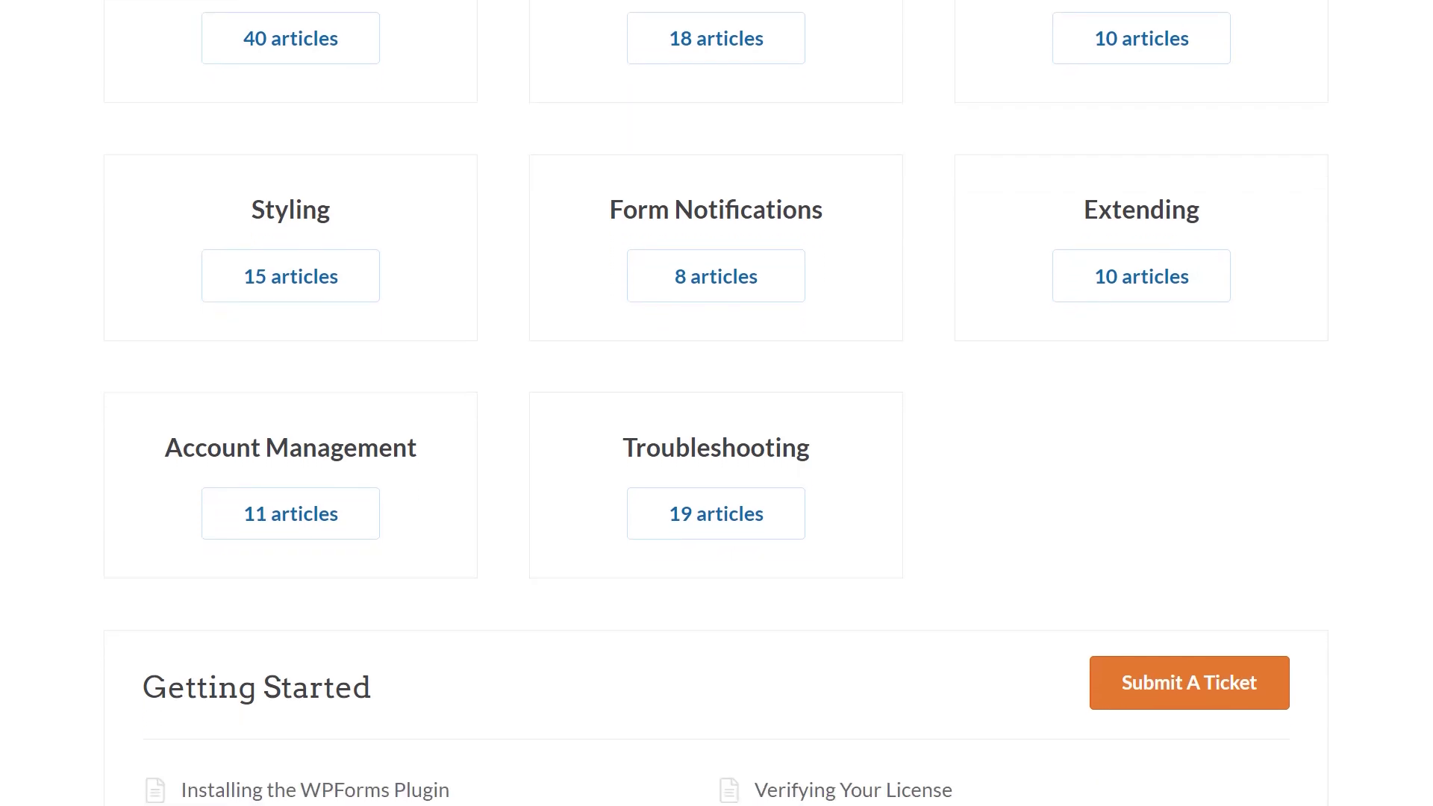
scroll(716, 403, "up", 10)
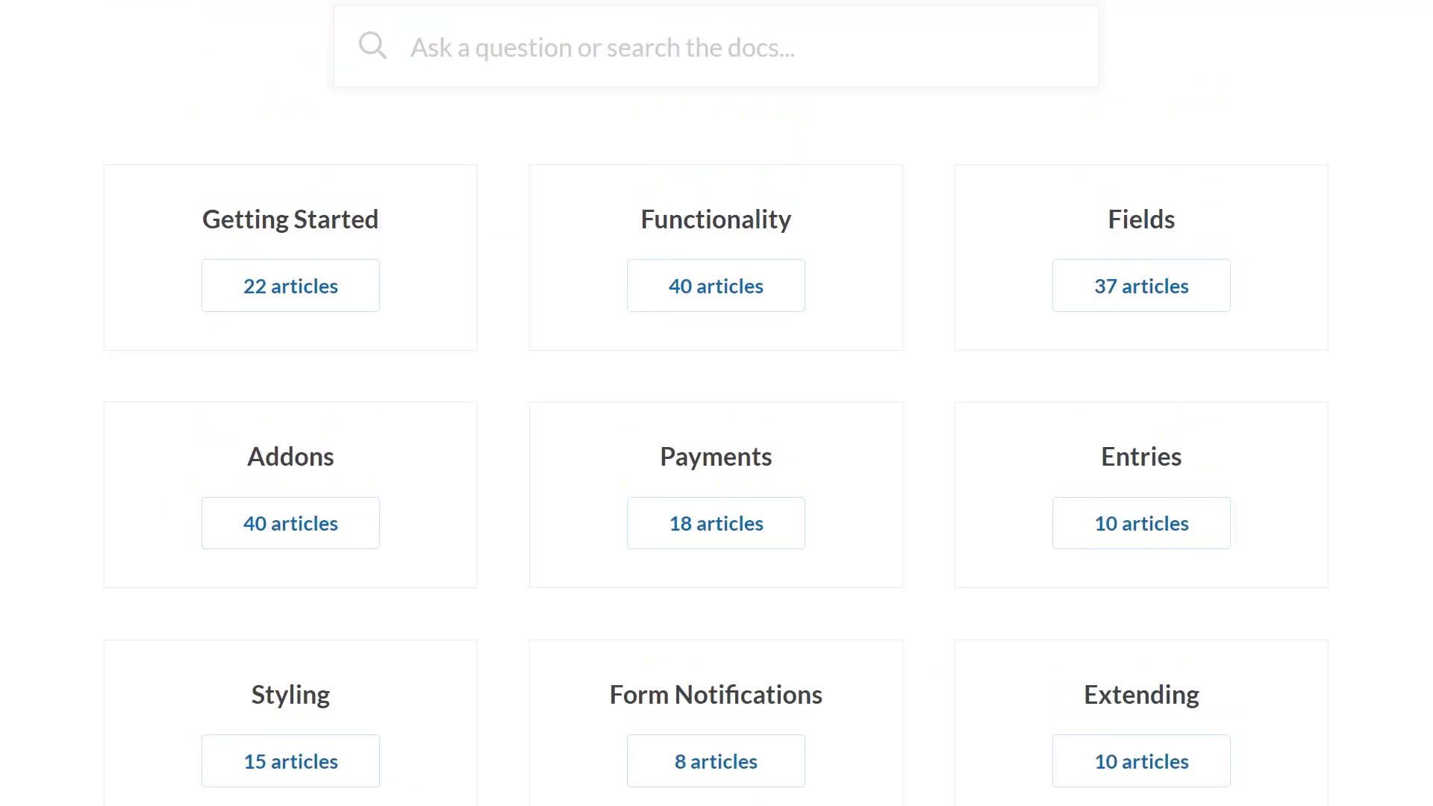
scroll(716, 403, "up", 2)
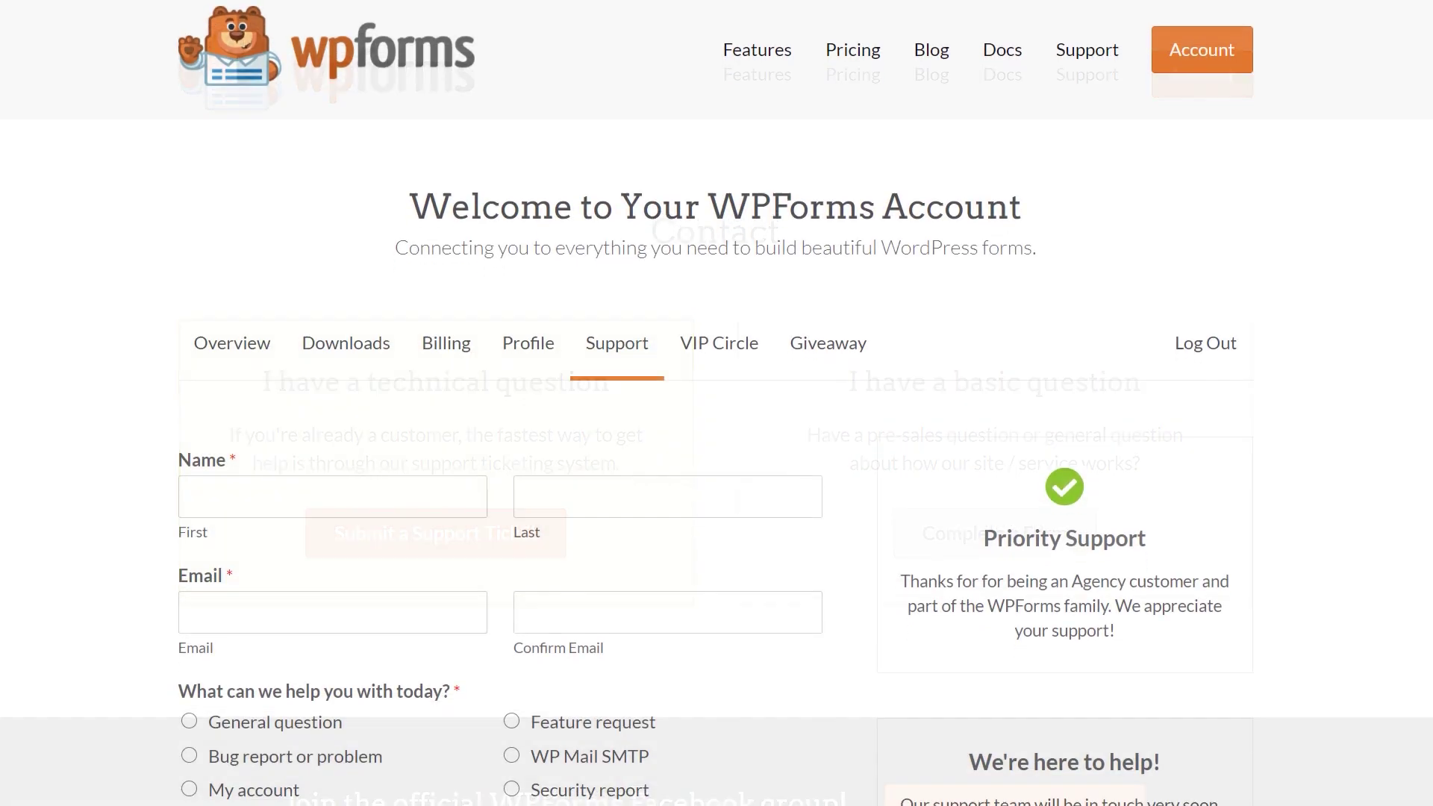
scroll(717, 403, "down", 4)
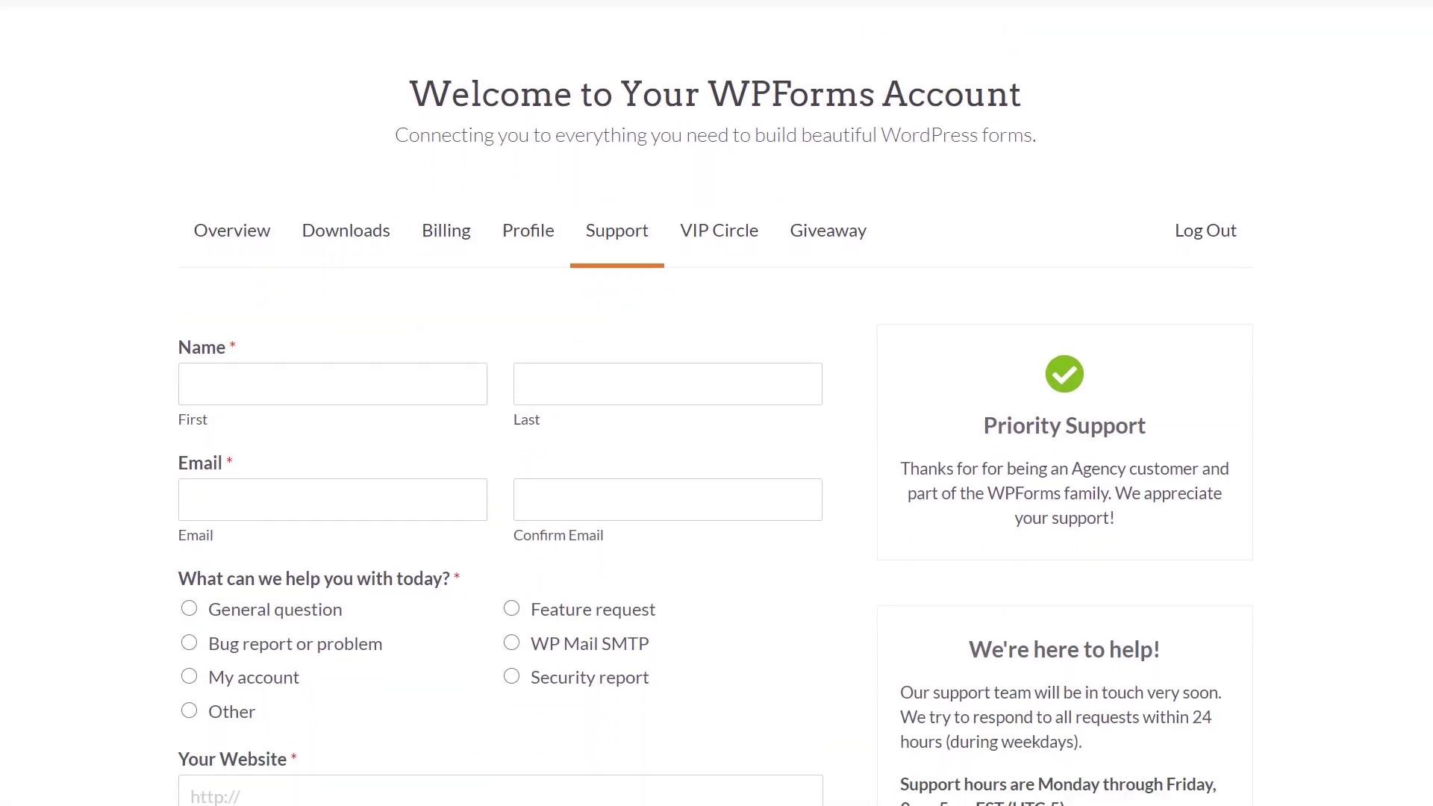